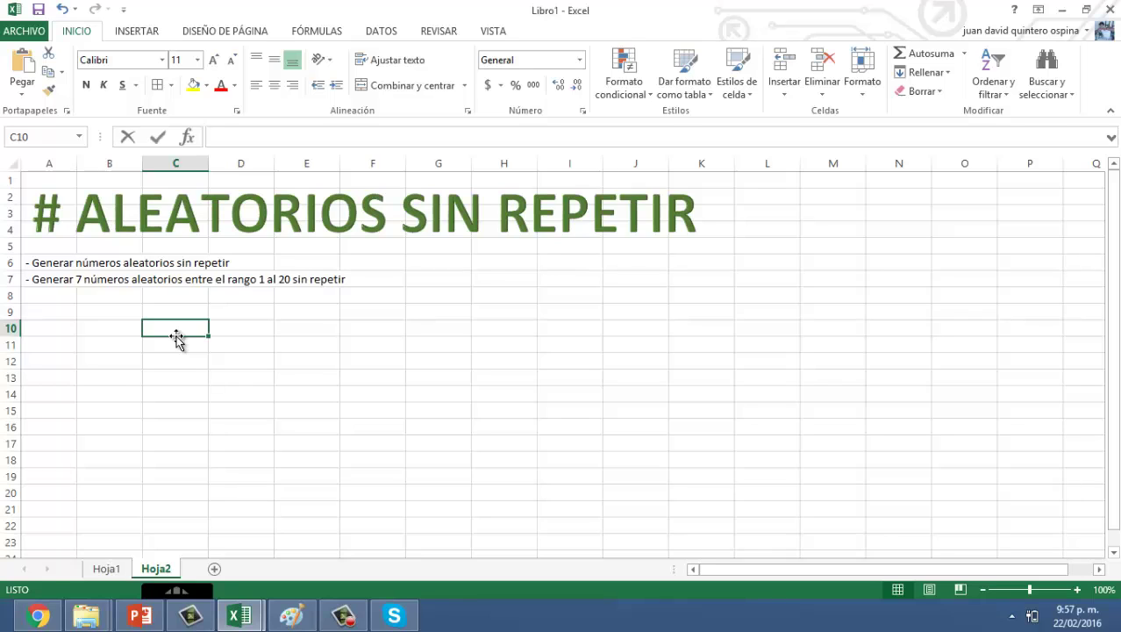
# Enter =ALEATORIO.ENTRE(1;15) in C10 to return a random whole number from 1 to 15.
pyautogui.write('=ale')
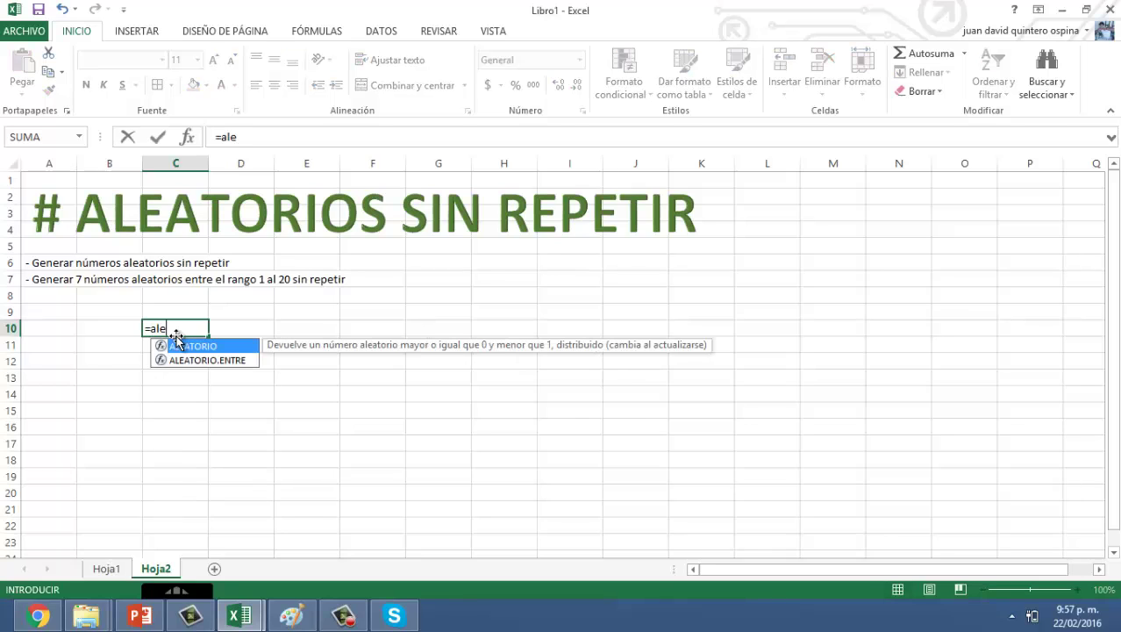
pyautogui.press('Down')
pyautogui.press('Tab')
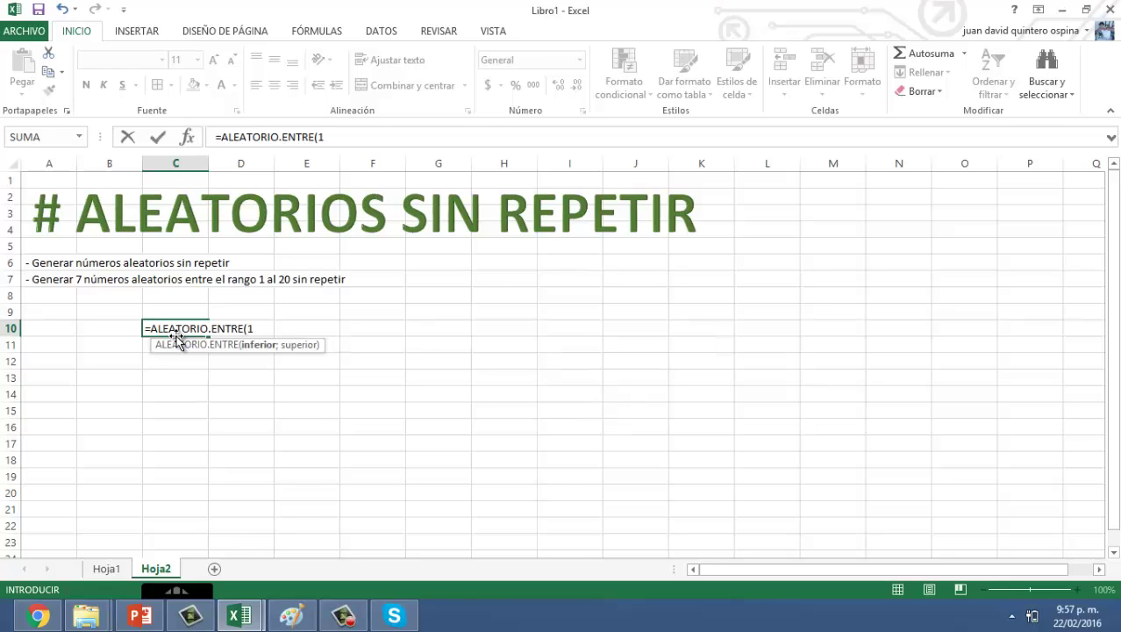
pyautogui.write(';15')
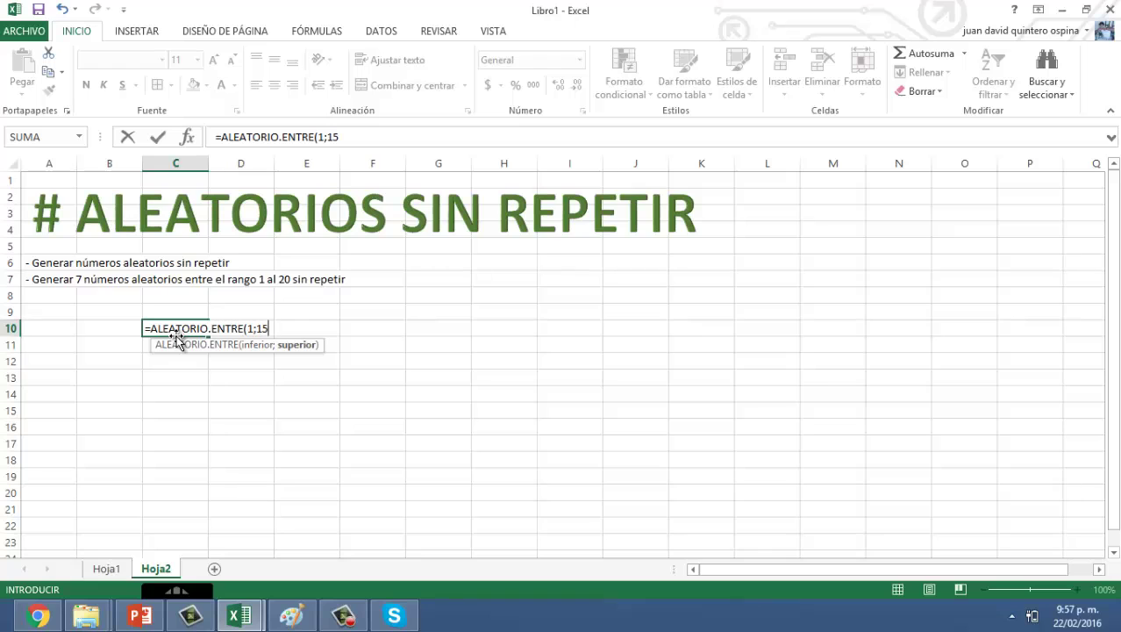
pyautogui.press('Return')
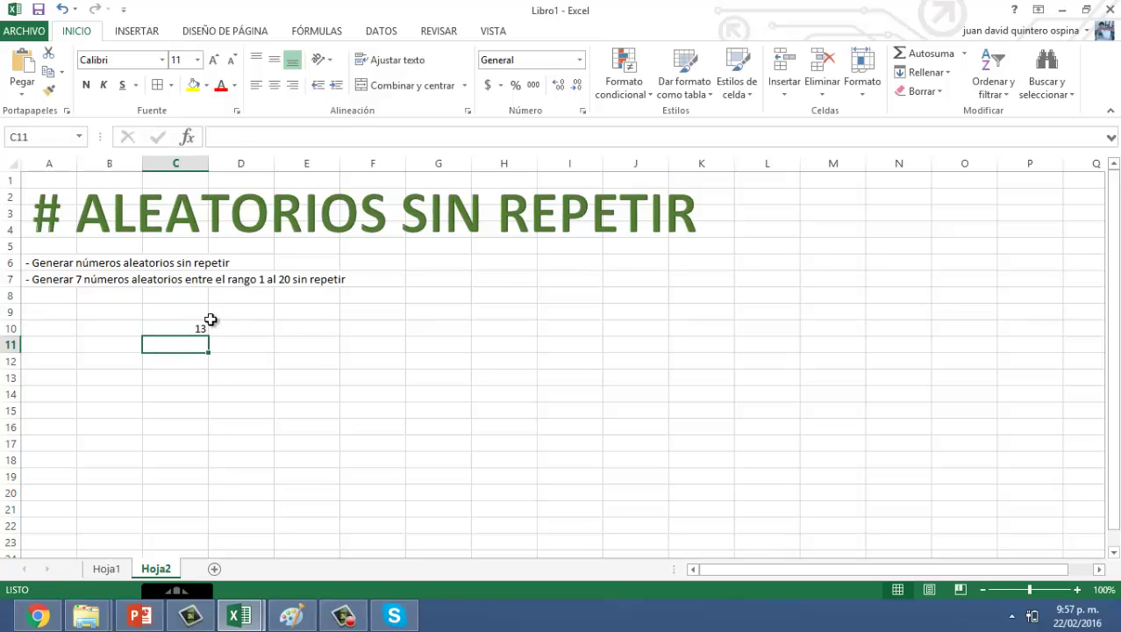
# Copy the ALEATORIO.ENTRE(1;15) formula from C10 down to C20 and select C10:C20.
pyautogui.click(200, 328)
pyautogui.moveTo(206, 335); pyautogui.dragTo(207, 508)
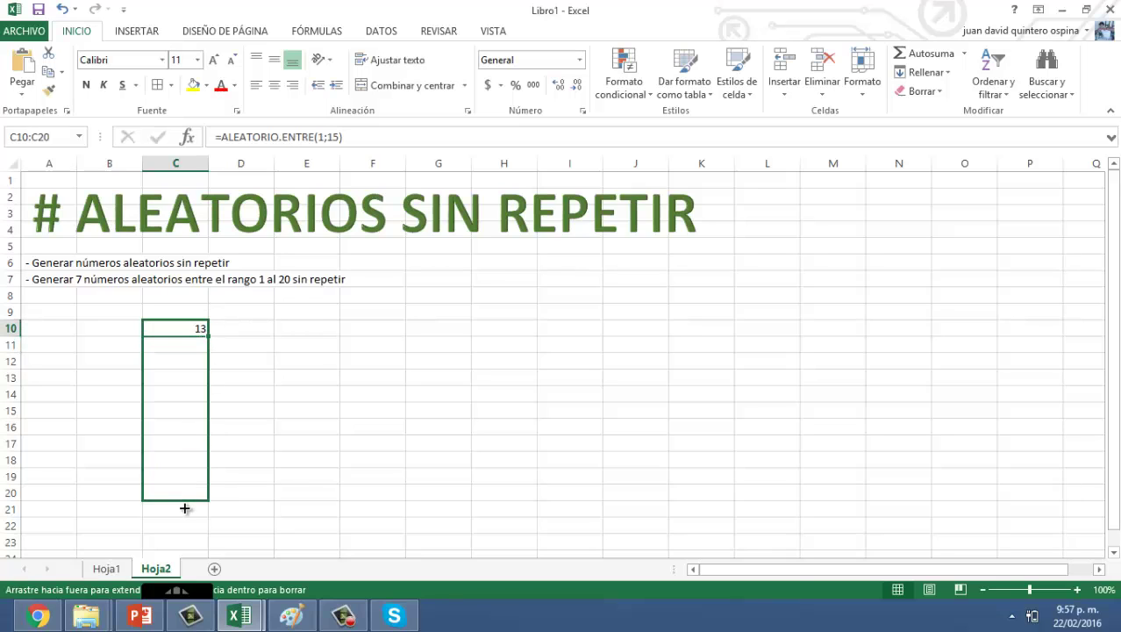
pyautogui.click(232, 406)
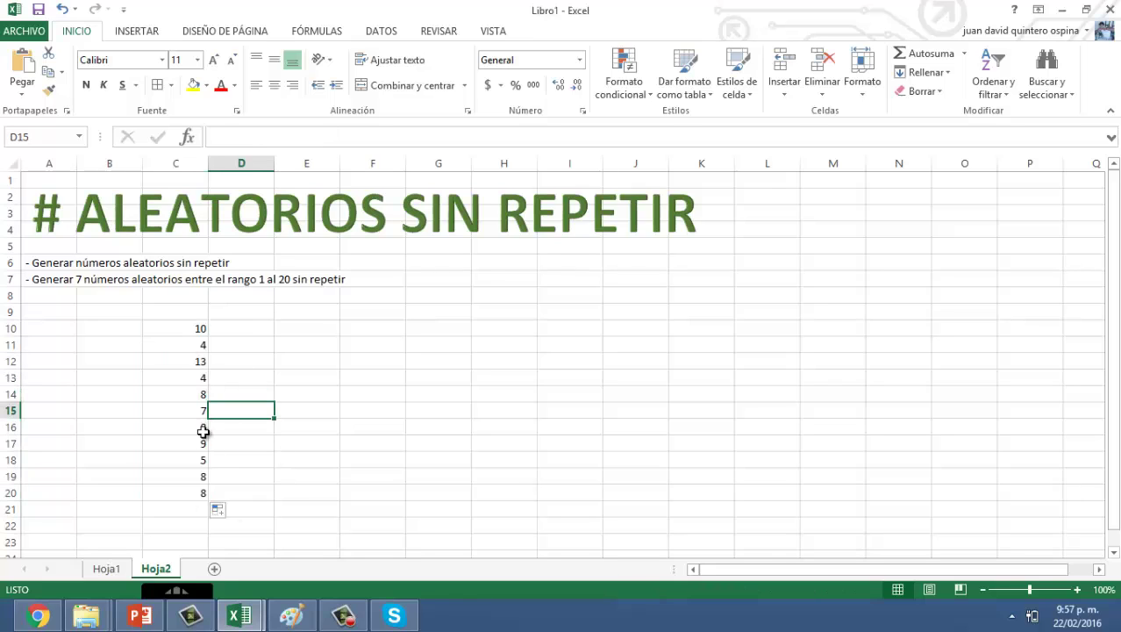
pyautogui.moveTo(187, 491); pyautogui.dragTo(196, 471)
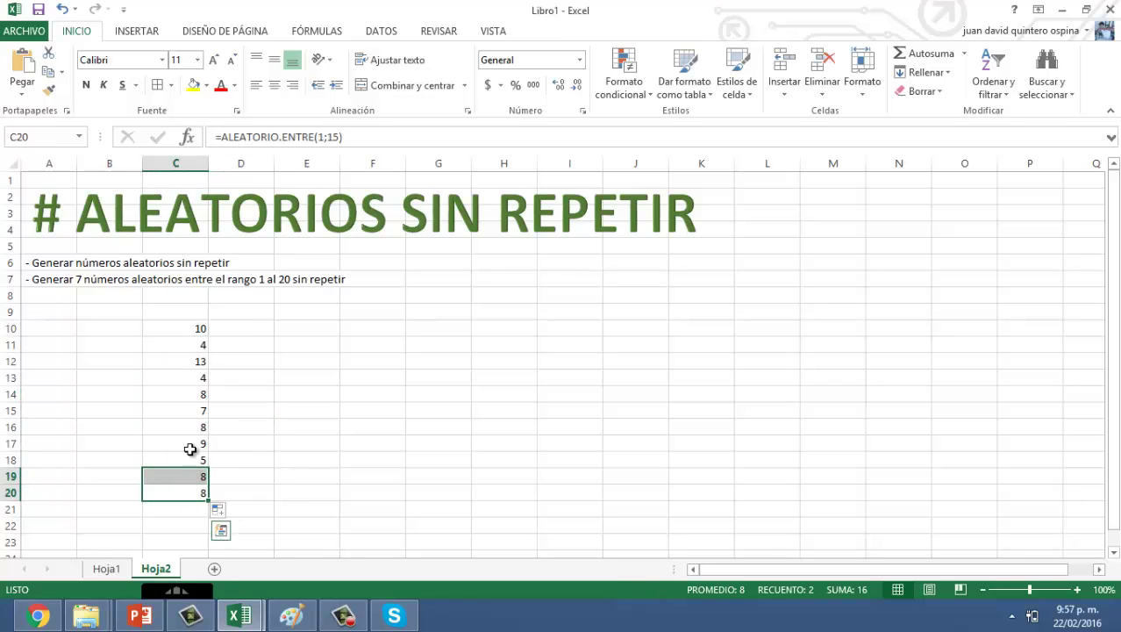
pyautogui.click(194, 395)
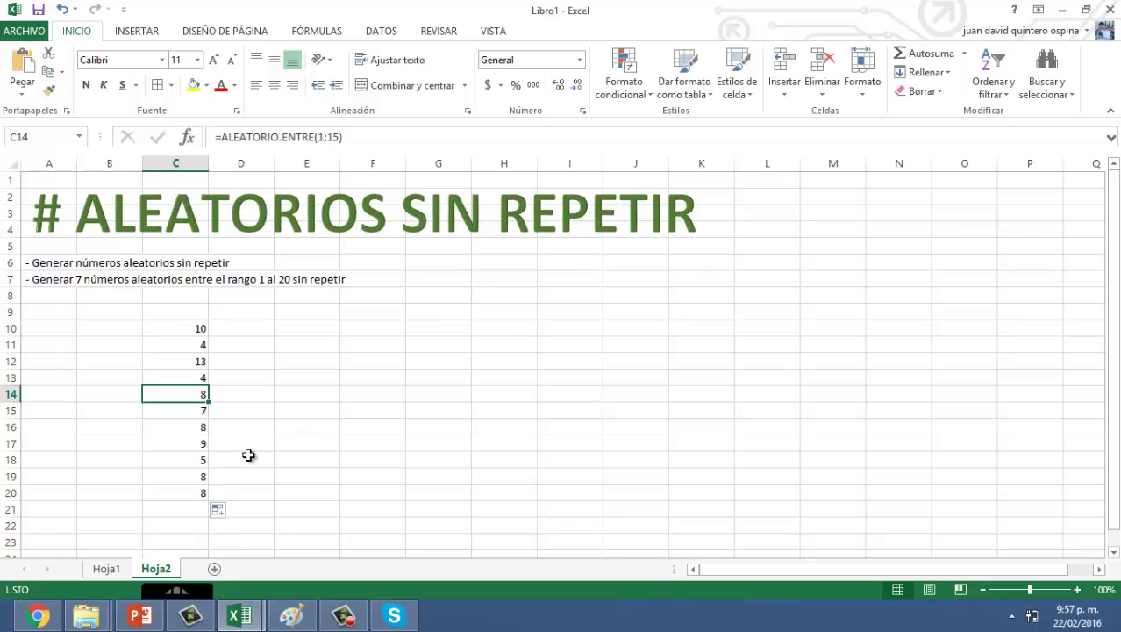
pyautogui.click(227, 327)
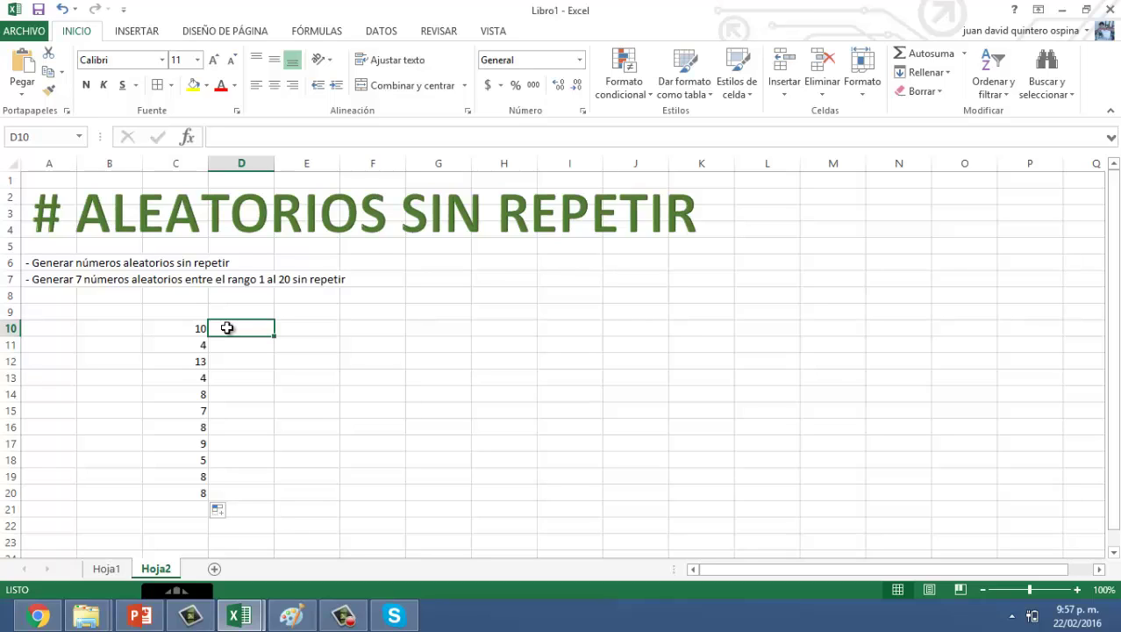
pyautogui.press('Left')
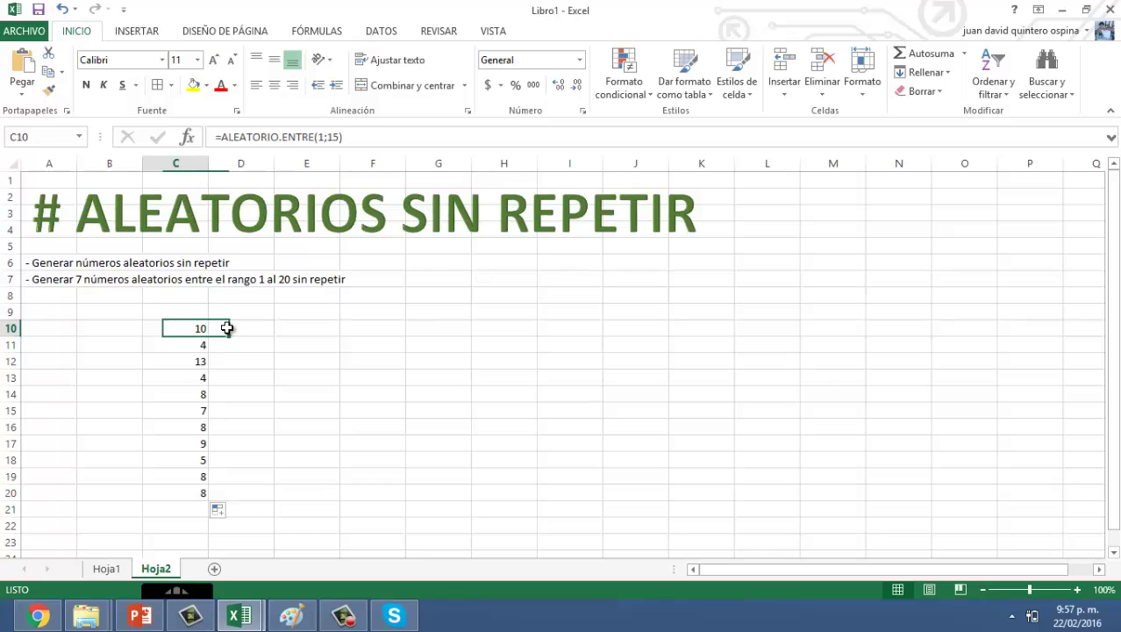
pyautogui.hotkey('shift', 'Down')
pyautogui.hotkey('shift', 'Down')
pyautogui.hotkey('shift', 'Down')
pyautogui.hotkey('shift', 'Down')
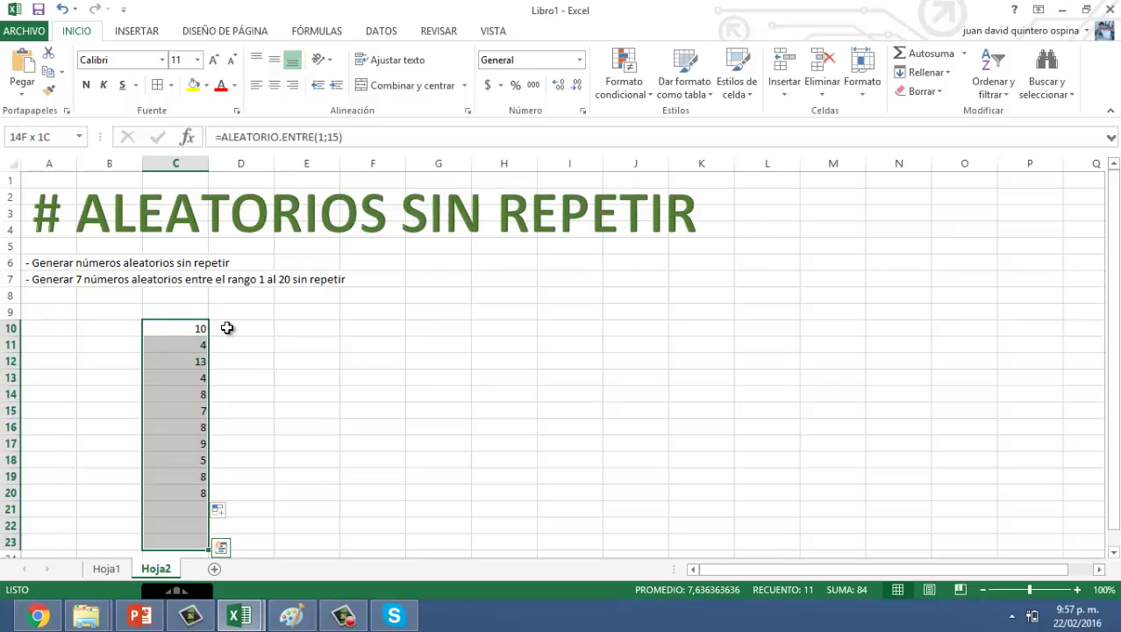
# Delete the random numbers in C10:C20 and move the active cell to B10.
pyautogui.press('Delete')
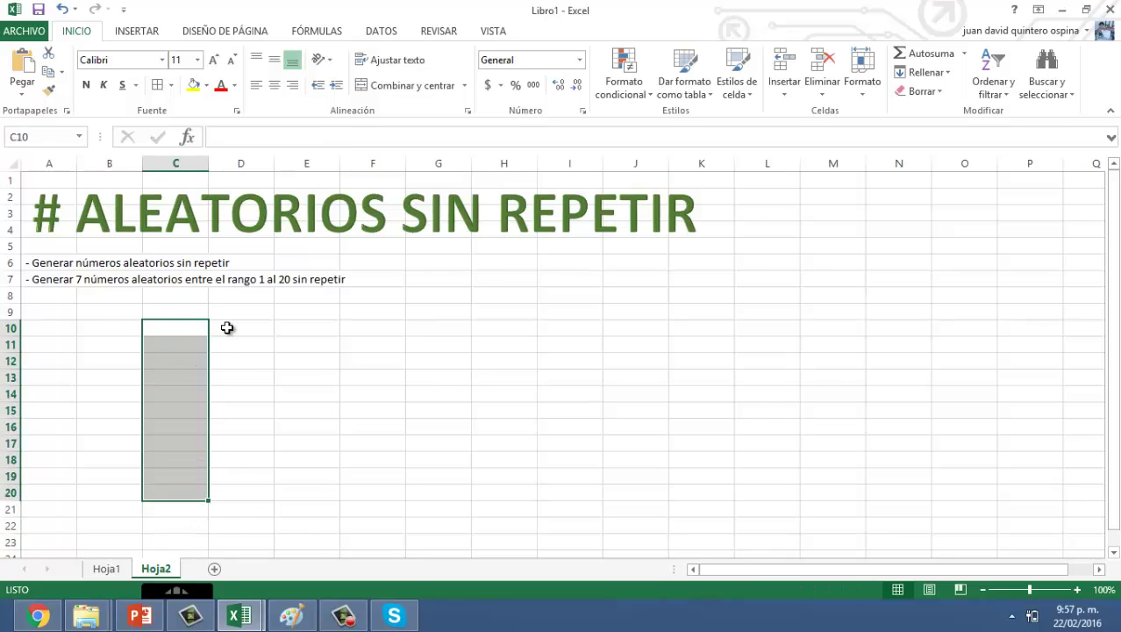
pyautogui.press('Up')
pyautogui.press('Left')
pyautogui.press('Down')
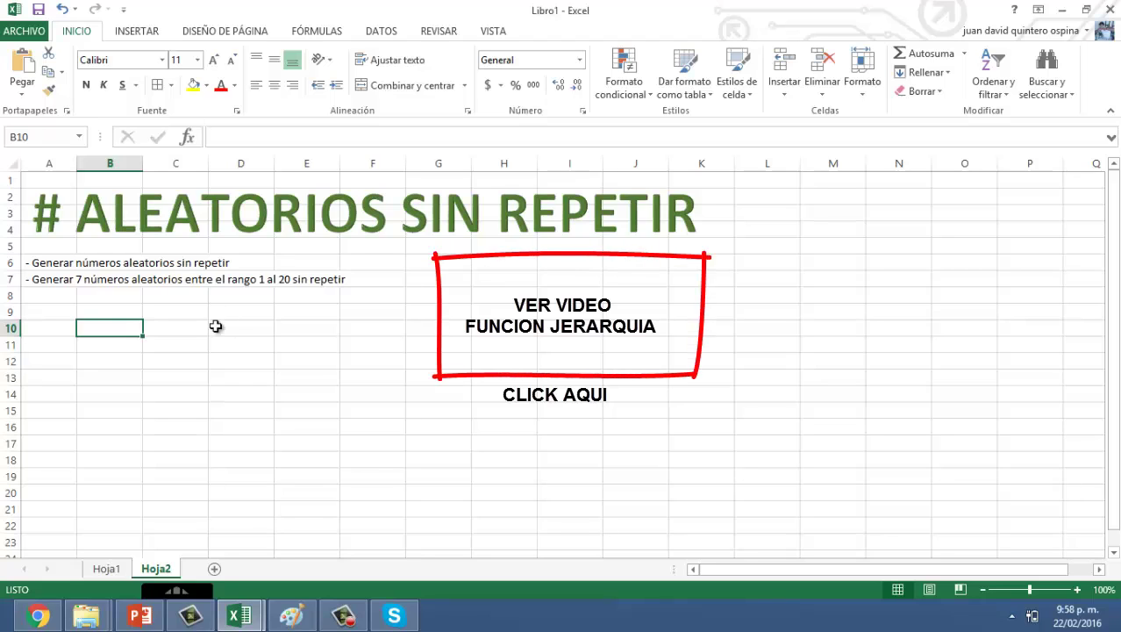
# Enter =ALEATORIO() in A9 and copy it down through A21.
pyautogui.click(47, 316)
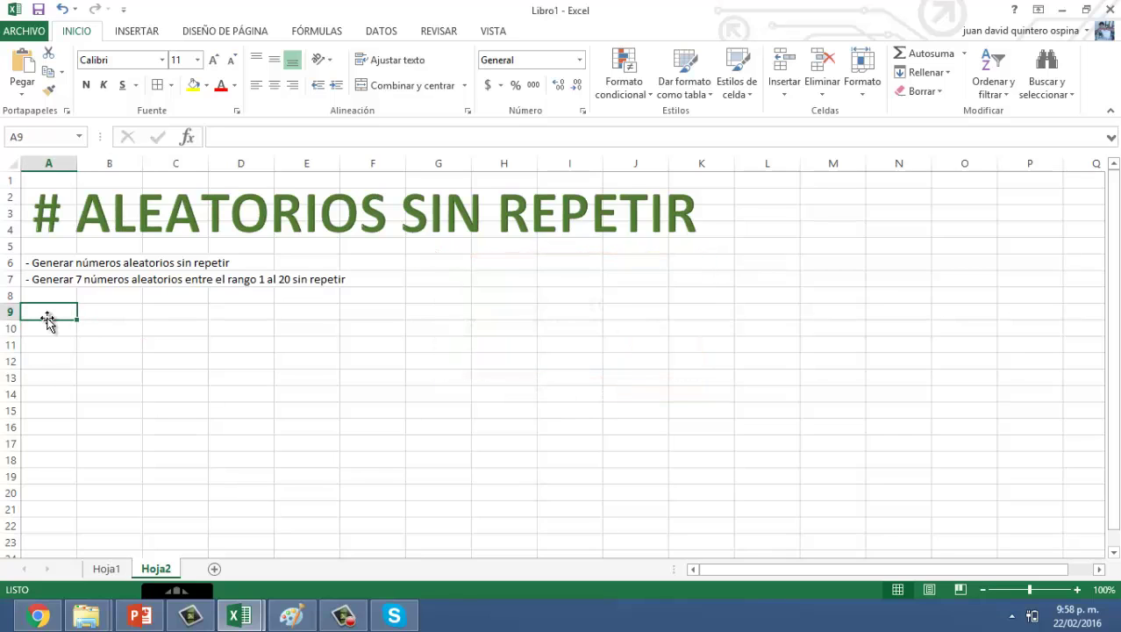
pyautogui.write('=')
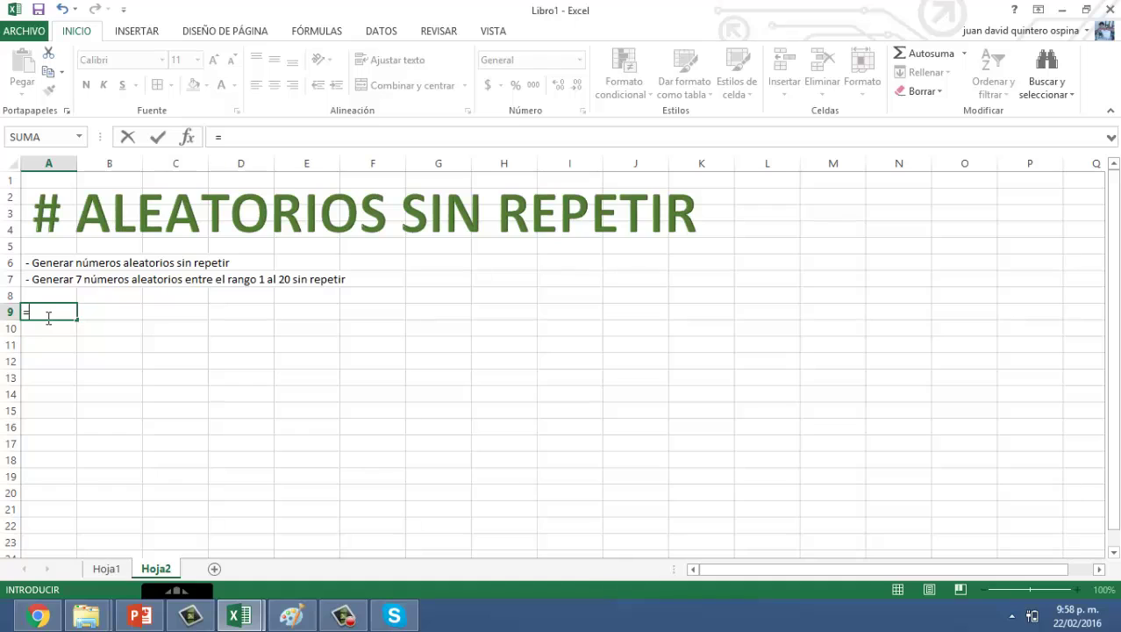
pyautogui.write('aleatorio')
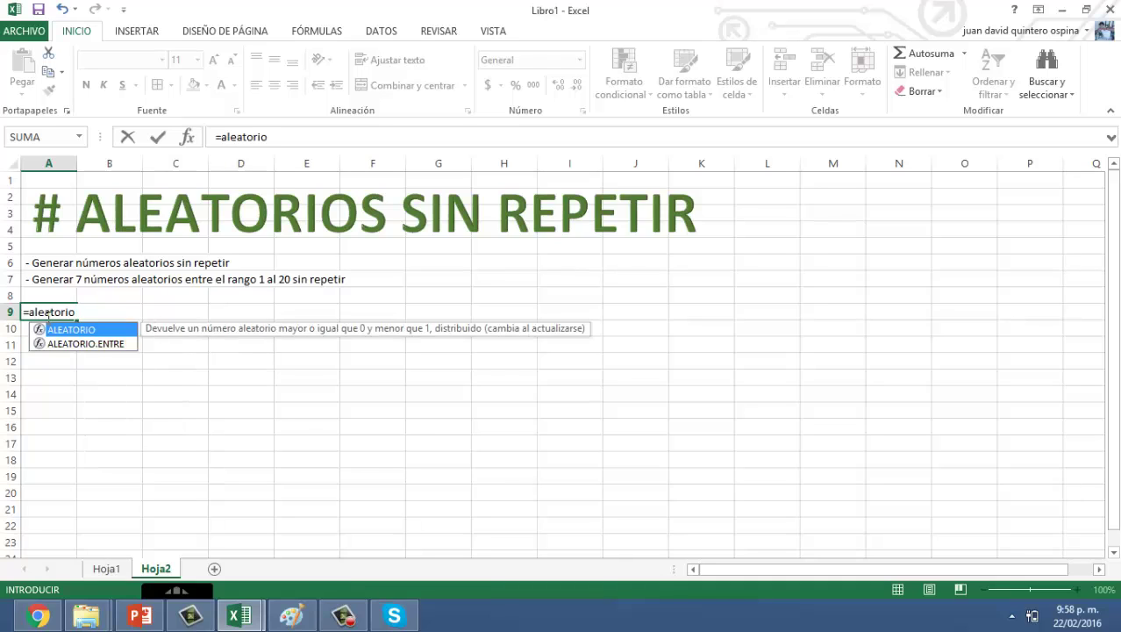
pyautogui.write('(')
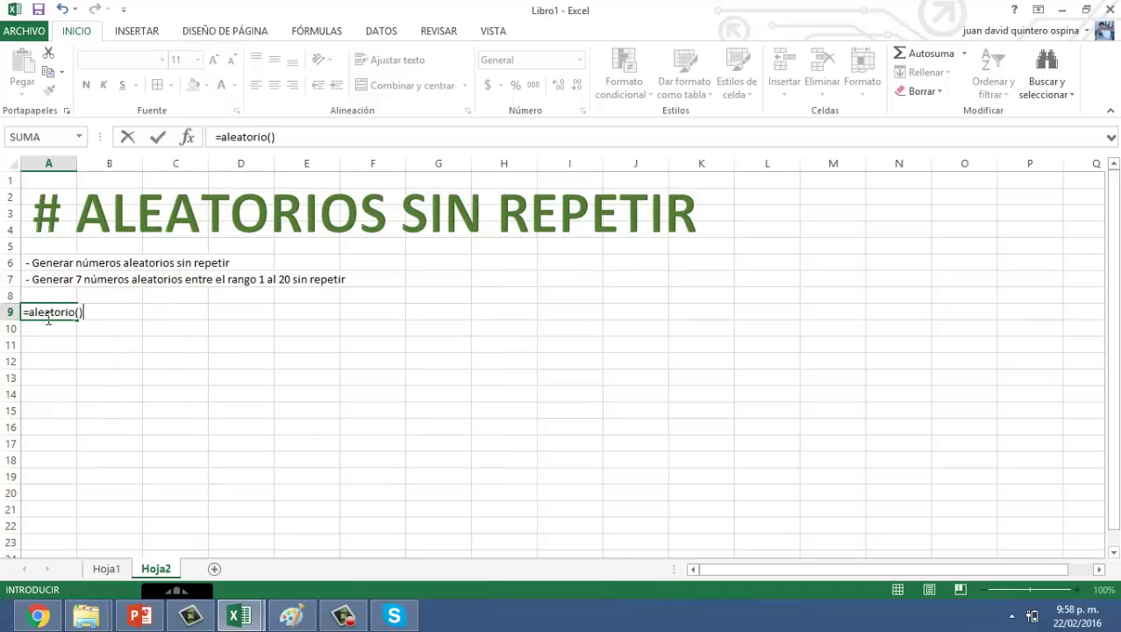
pyautogui.press('Return')
pyautogui.click(48, 316)
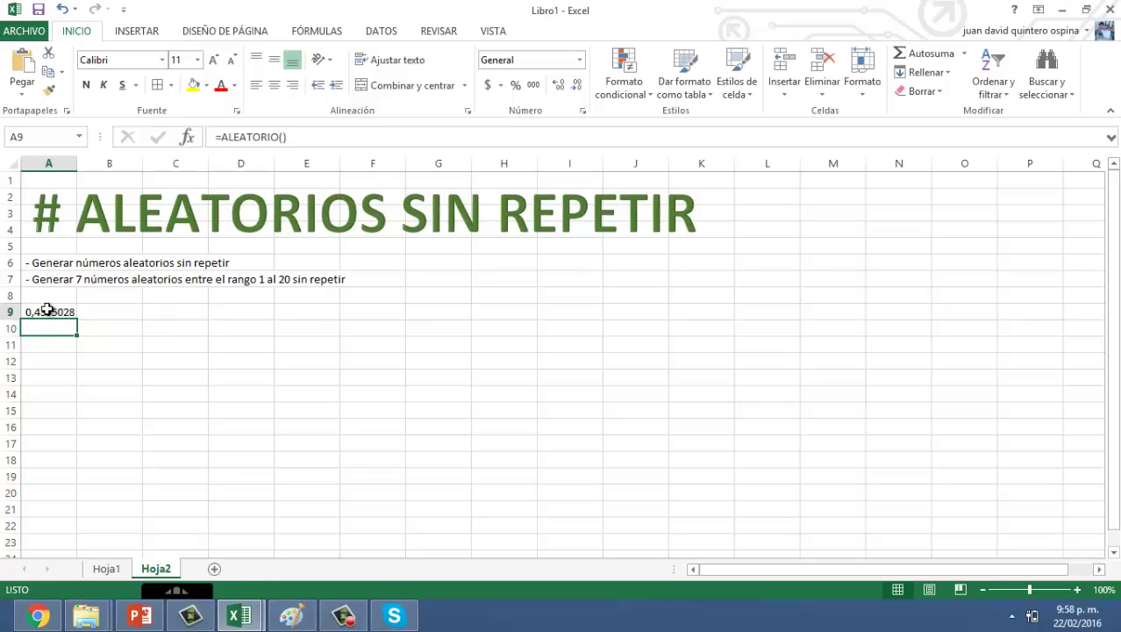
pyautogui.moveTo(74, 319); pyautogui.dragTo(55, 518)
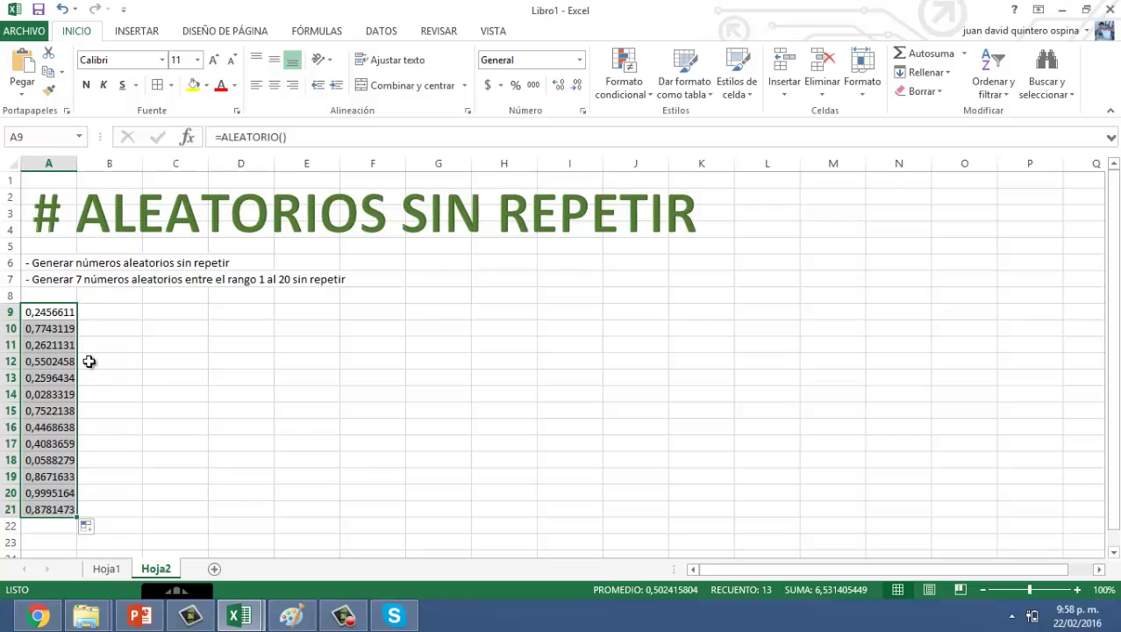
pyautogui.click(130, 316)
pyautogui.click(158, 311)
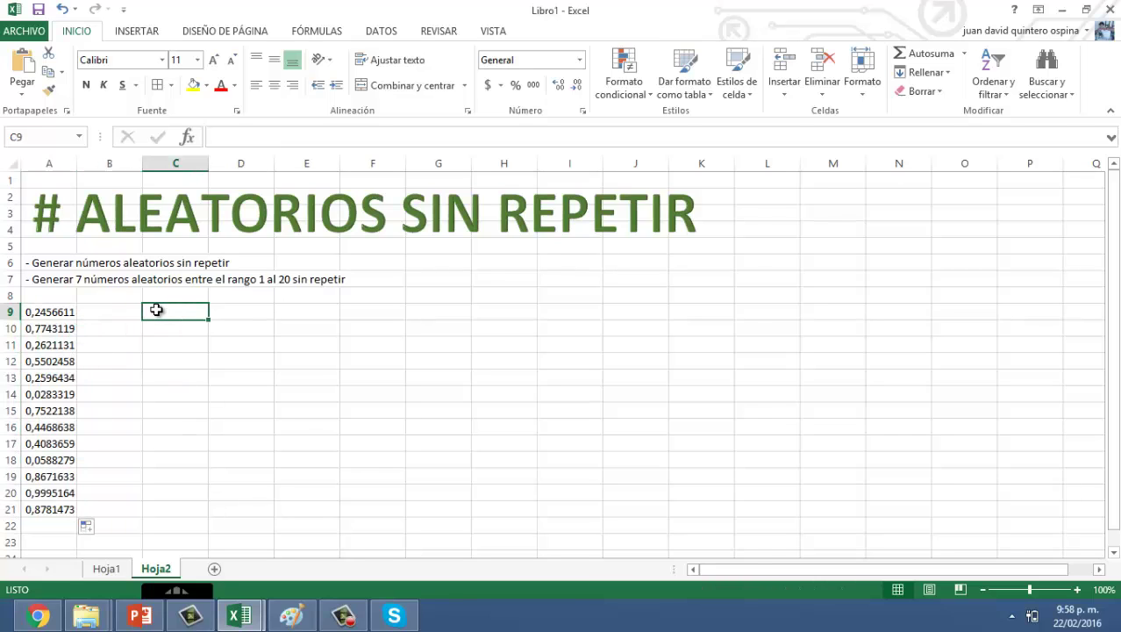
pyautogui.click(114, 309)
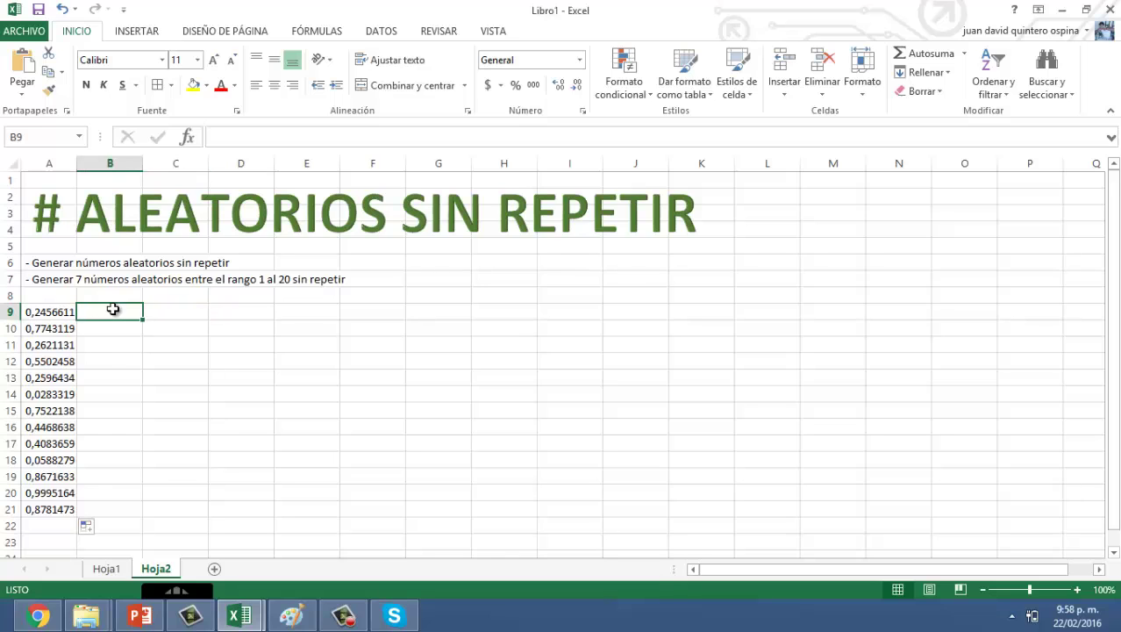
# Enter =JERARQUIA(A9;$A$9:$A$21;0) in B9 to rank A9 in descending order.
pyautogui.write('=')
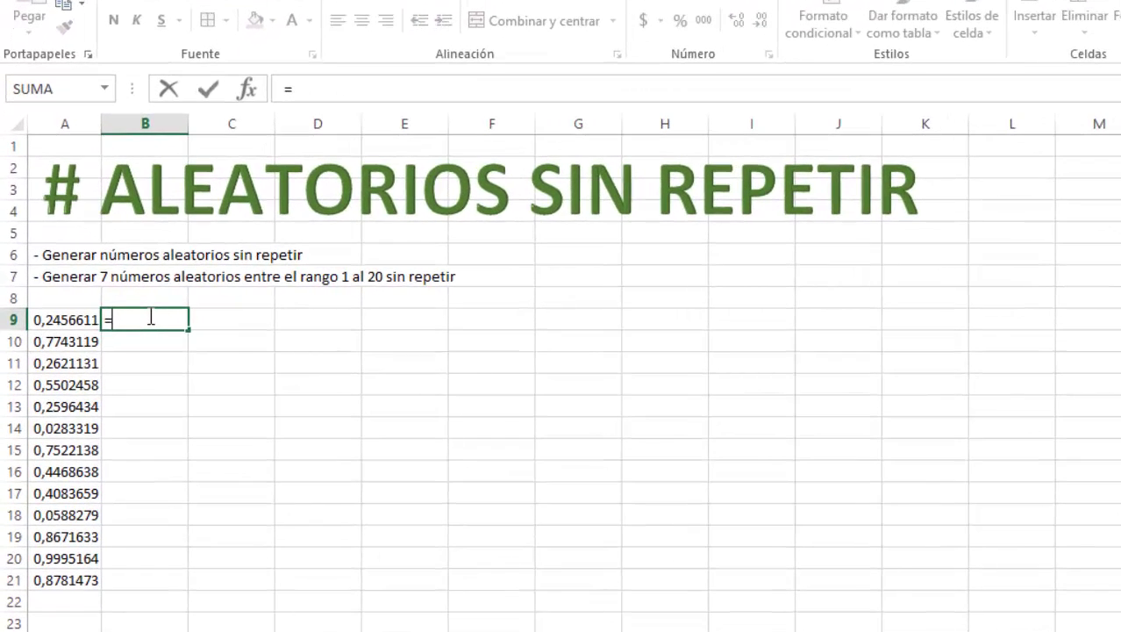
pyautogui.write('jerarq')
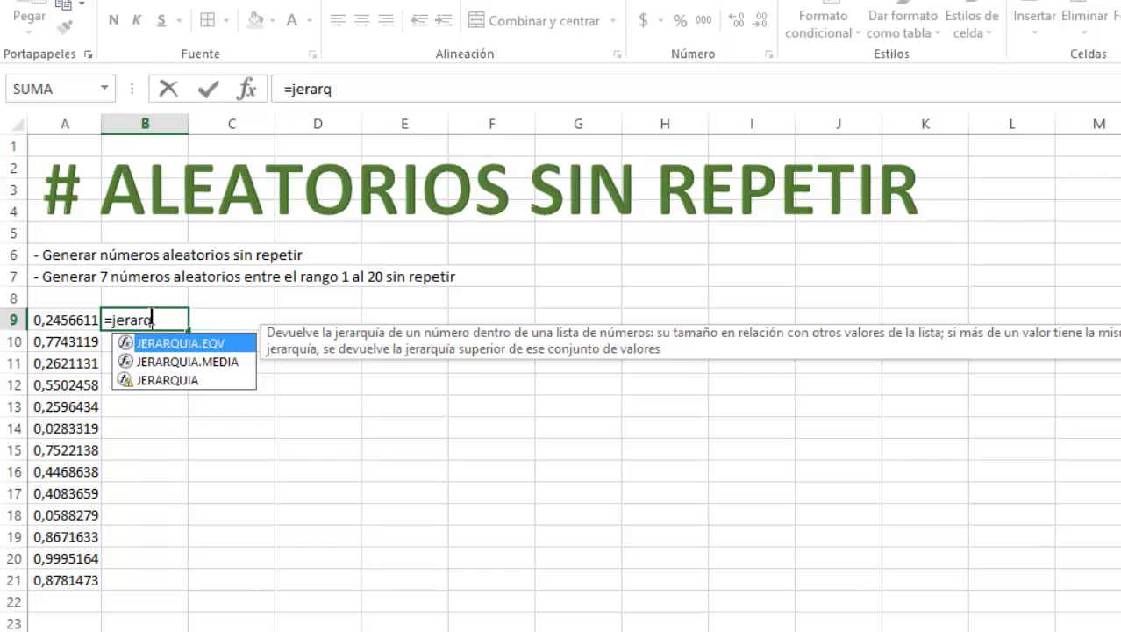
pyautogui.write('uia(')
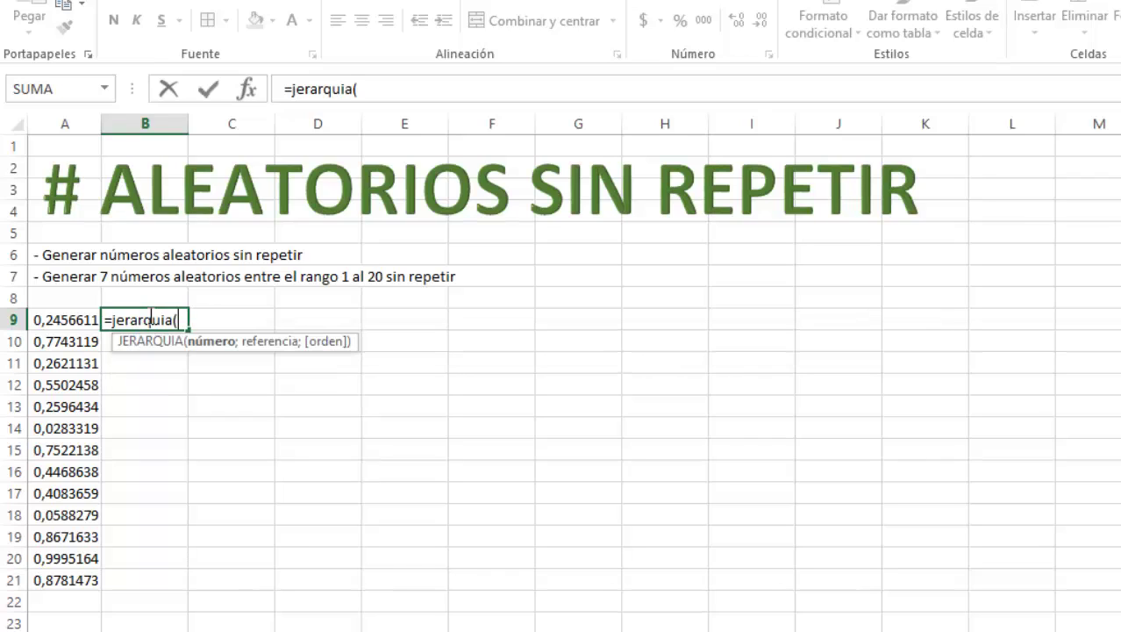
pyautogui.click(65, 321)
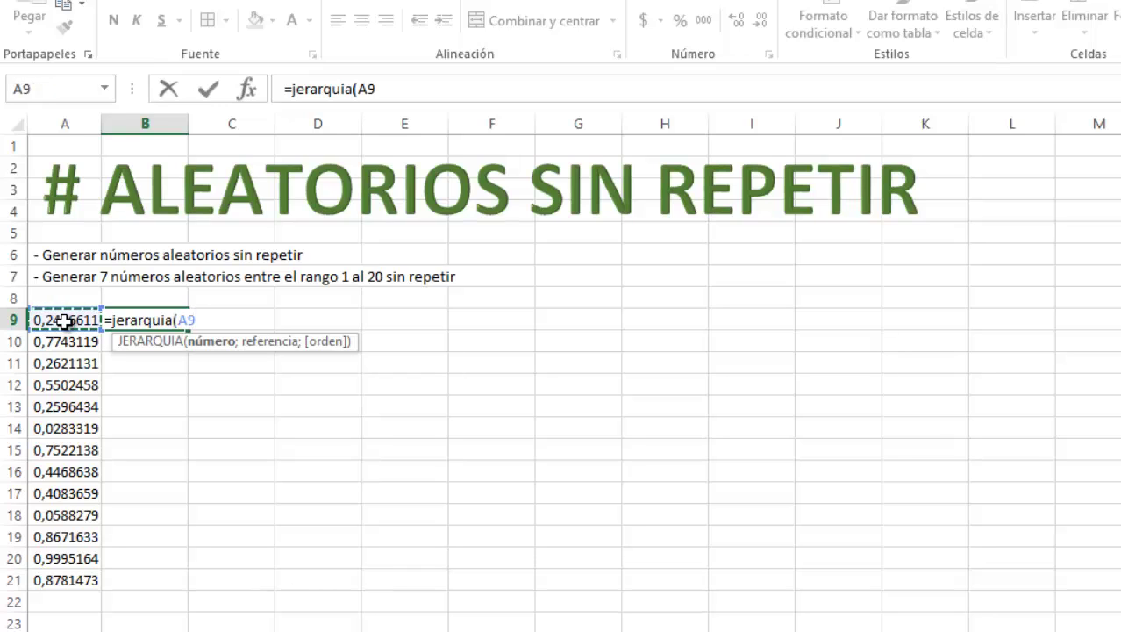
pyautogui.write(';')
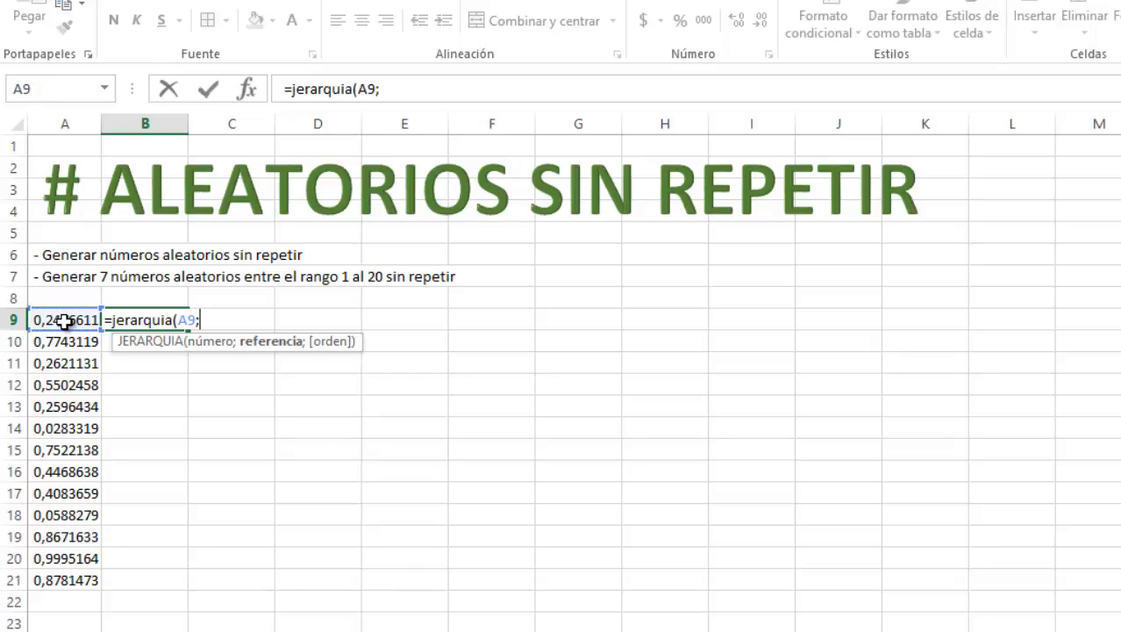
pyautogui.moveTo(65, 322); pyautogui.dragTo(48, 580)
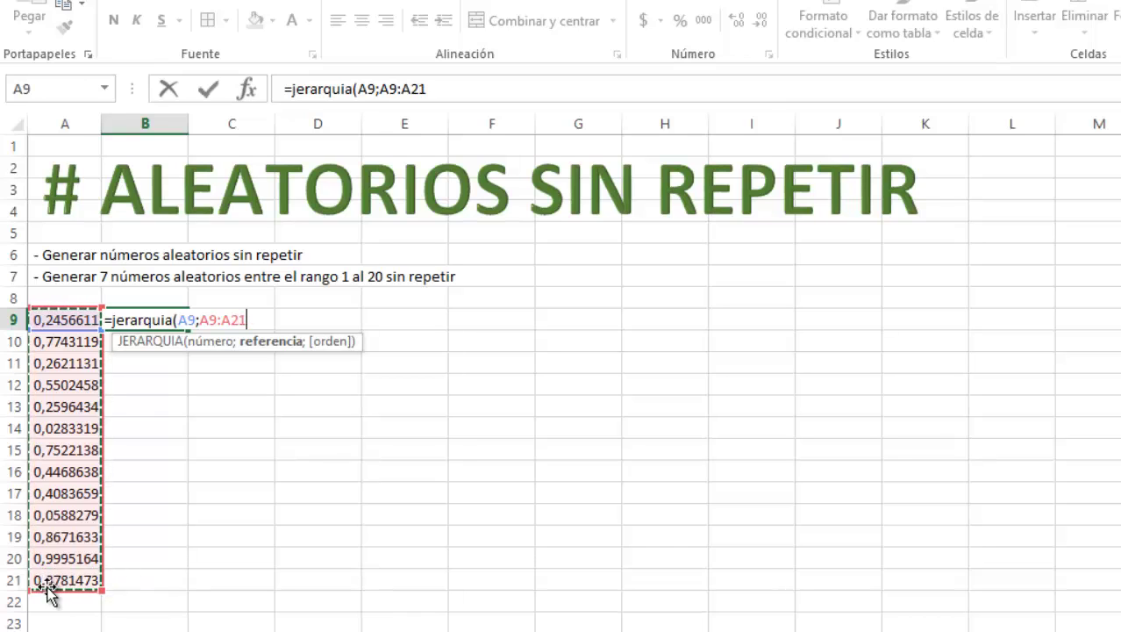
pyautogui.press('F4')
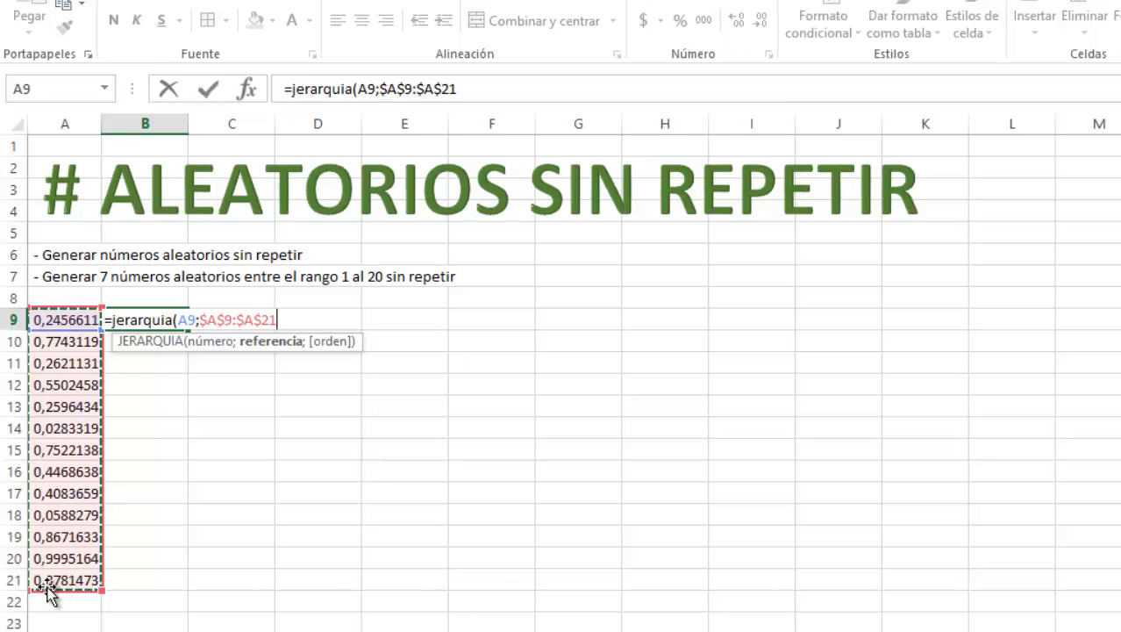
pyautogui.write(';')
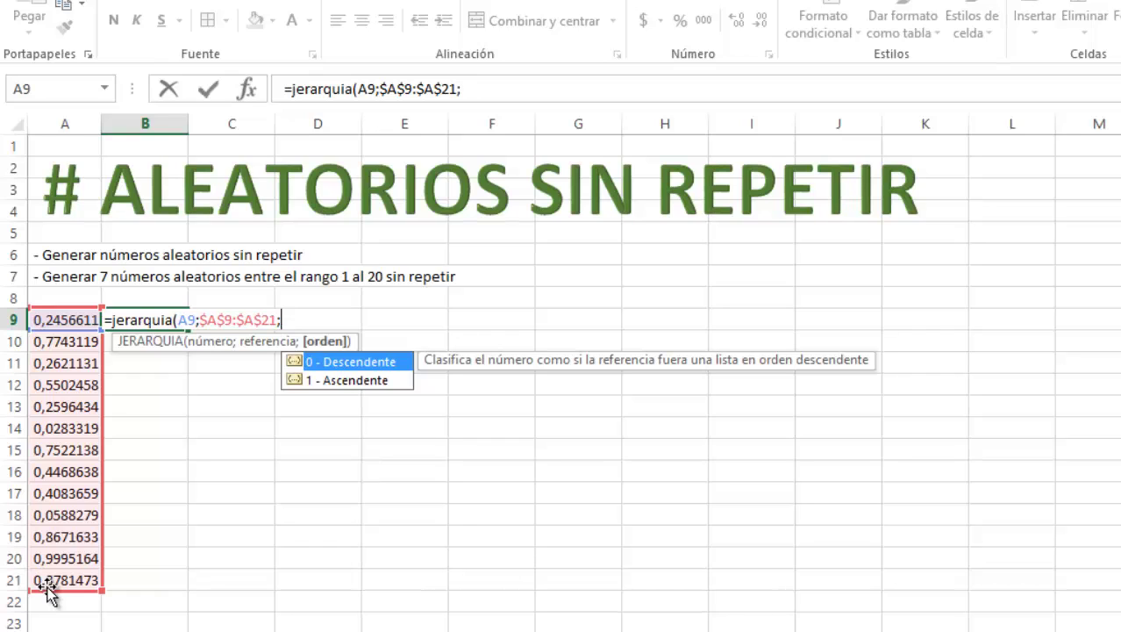
pyautogui.write('0)')
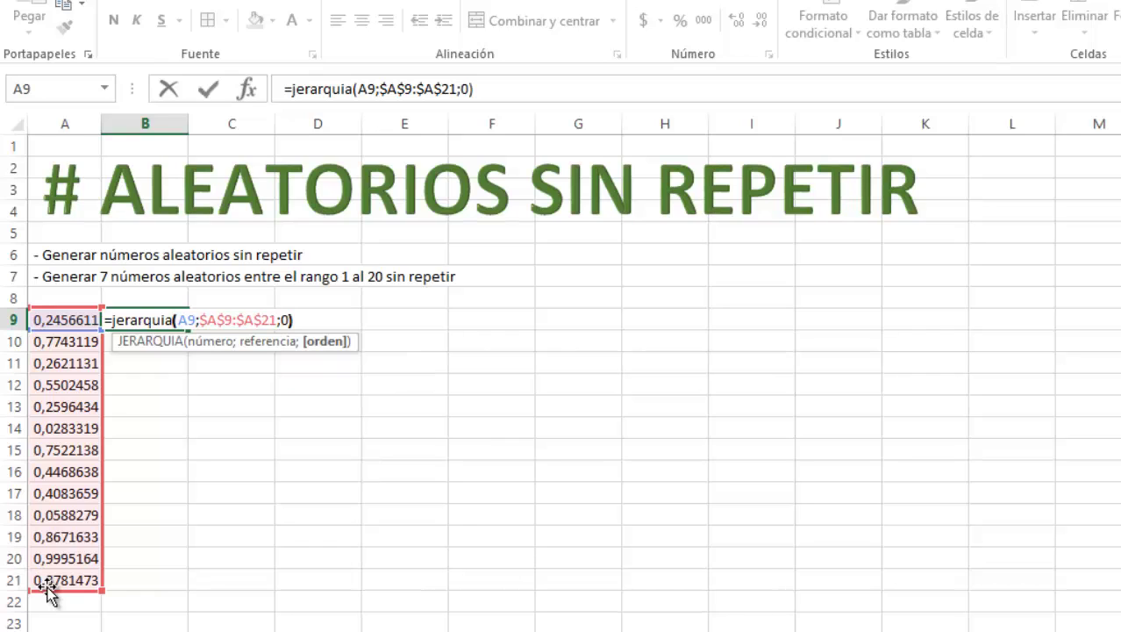
pyautogui.press('Return')
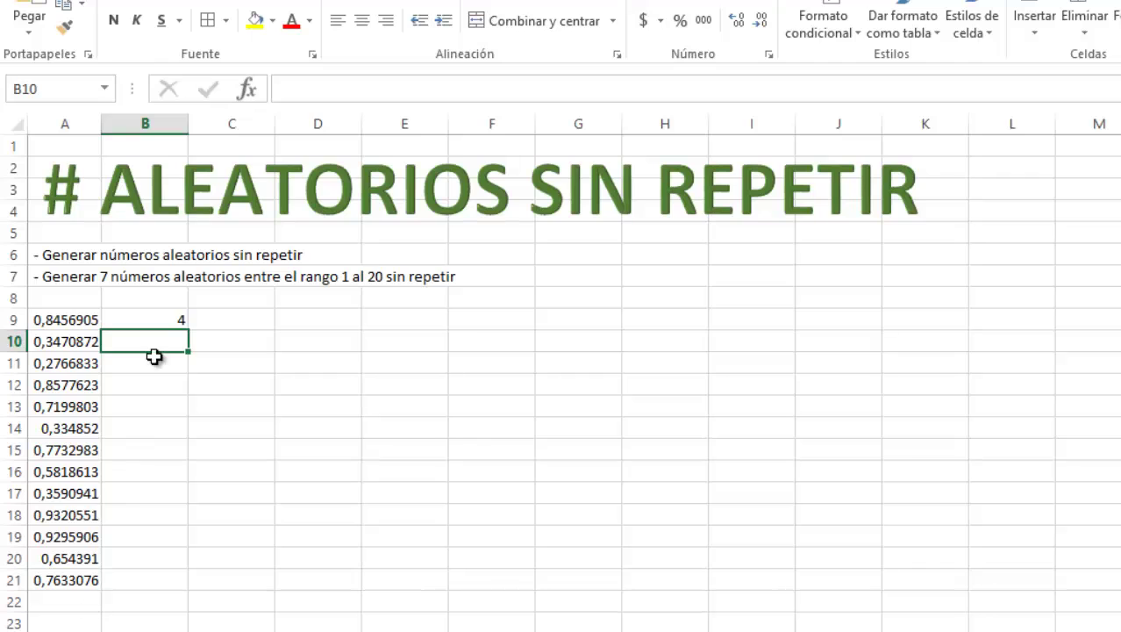
# Copy the B9 ranking formula down to B21 and select A9:A21.
pyautogui.click(160, 304)
pyautogui.click(160, 311)
pyautogui.moveTo(188, 329); pyautogui.dragTo(163, 593)
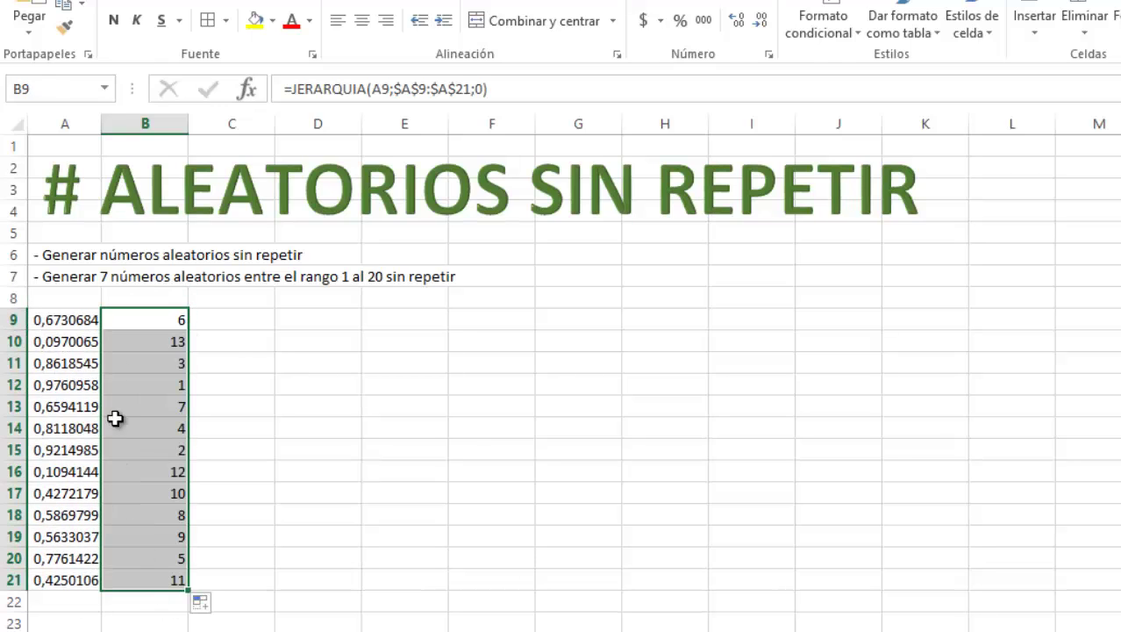
pyautogui.moveTo(75, 320); pyautogui.dragTo(71, 588)
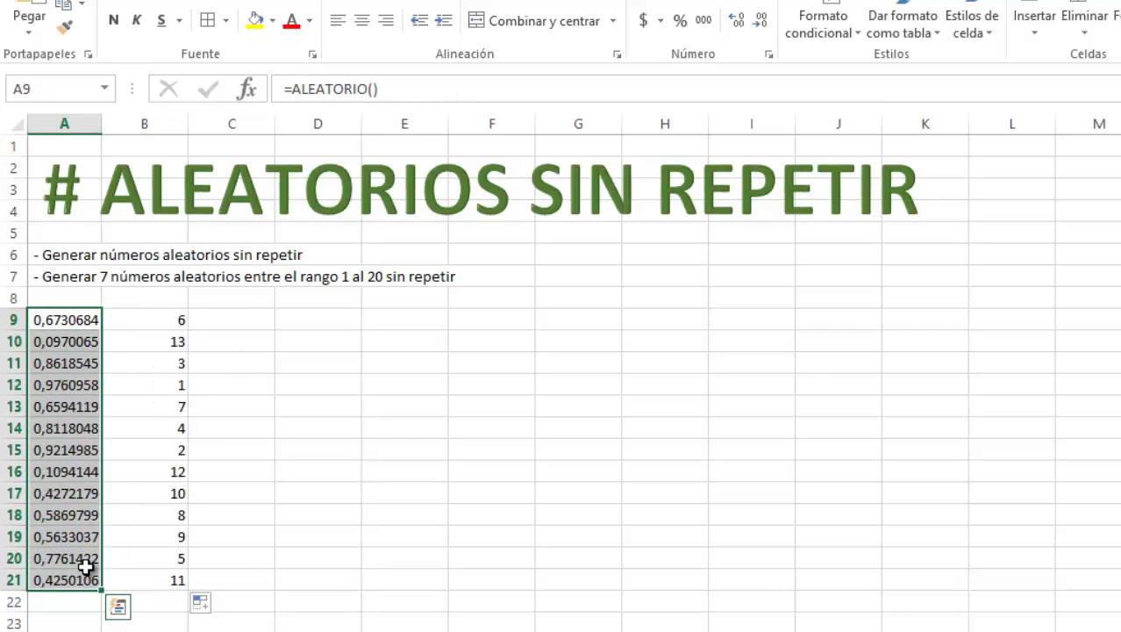
# Copy A9:A21 and paste it back as values to freeze the random numbers.
pyautogui.hotkey('ctrl', 'c')
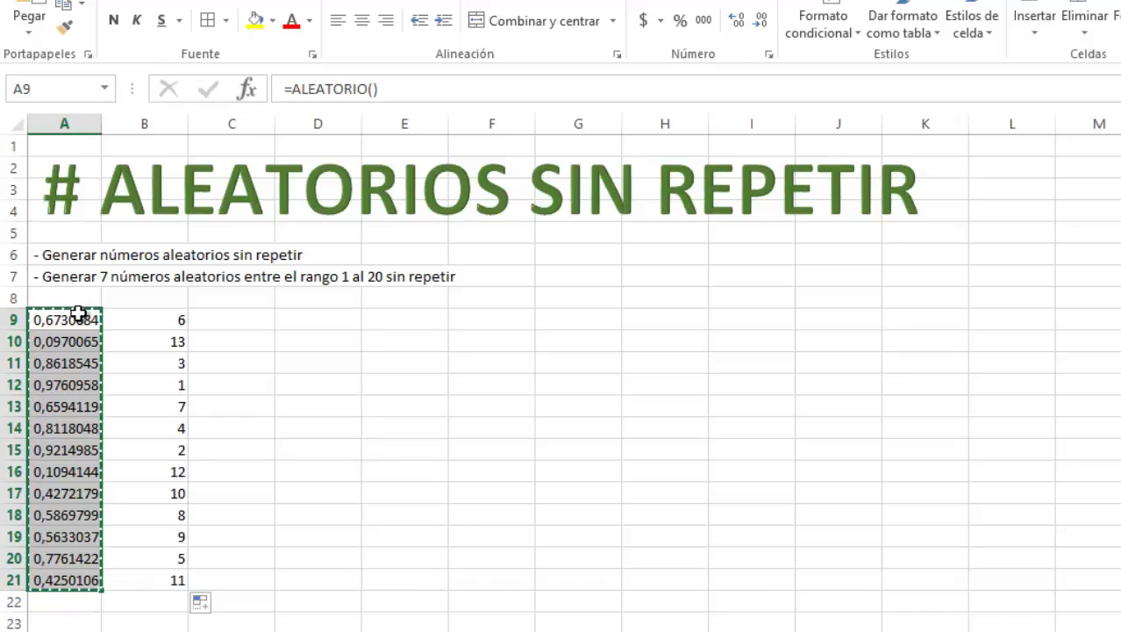
pyautogui.rightClick(81, 323)
pyautogui.rightClick(76, 321)
pyautogui.rightClick(78, 322)
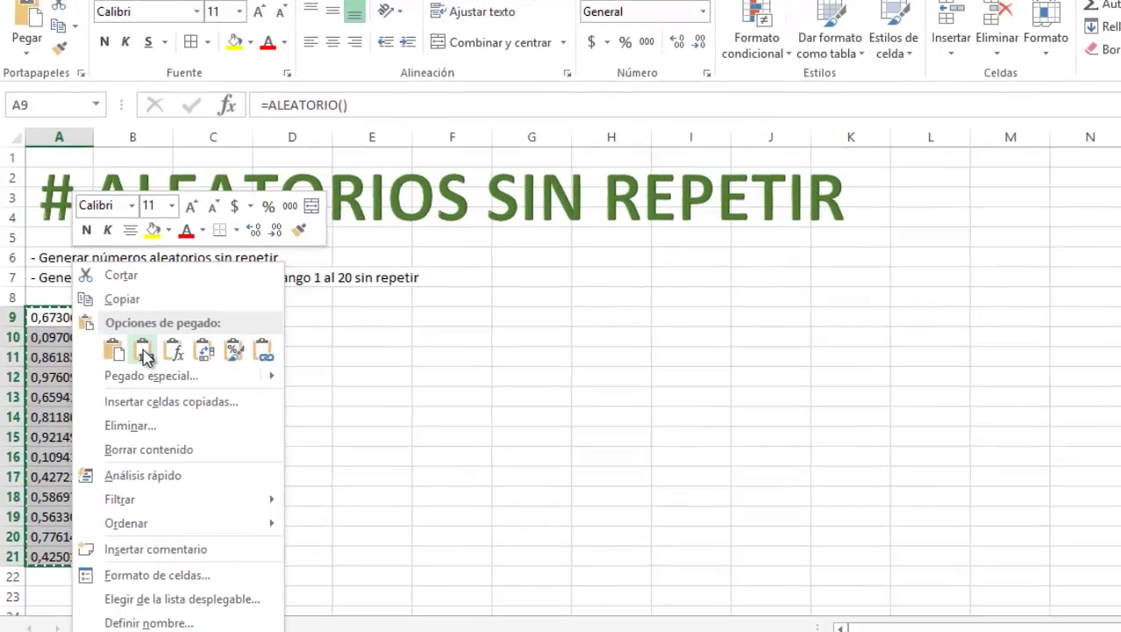
pyautogui.click(156, 355)
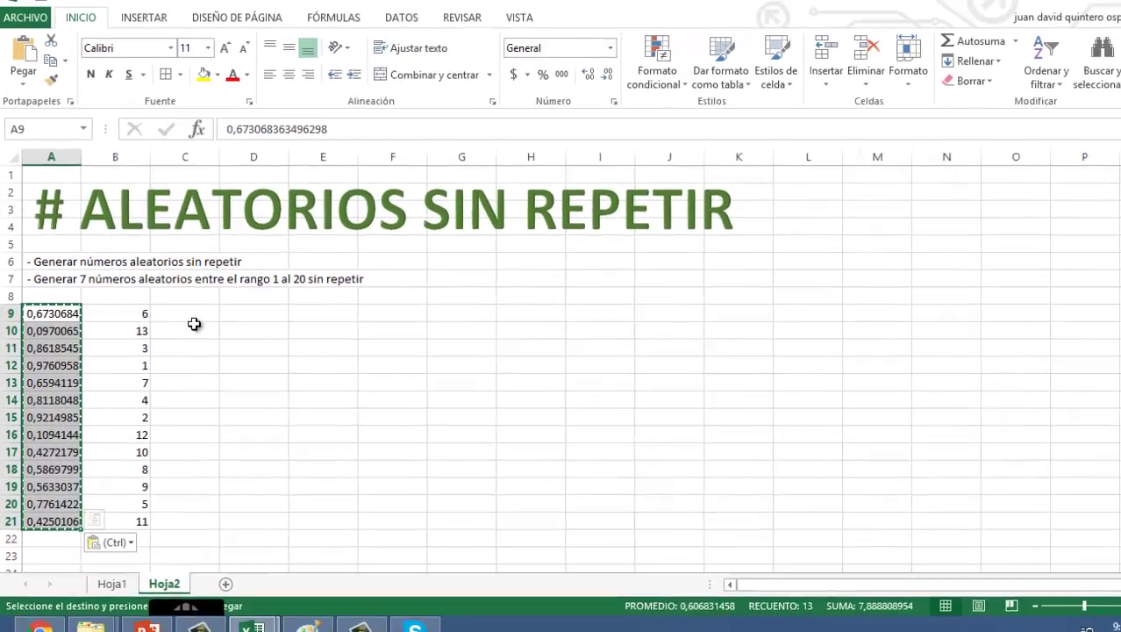
# Inspect the JERARQUIA rank formulas in B9 and B21.
pyautogui.click(137, 312)
pyautogui.click(239, 378)
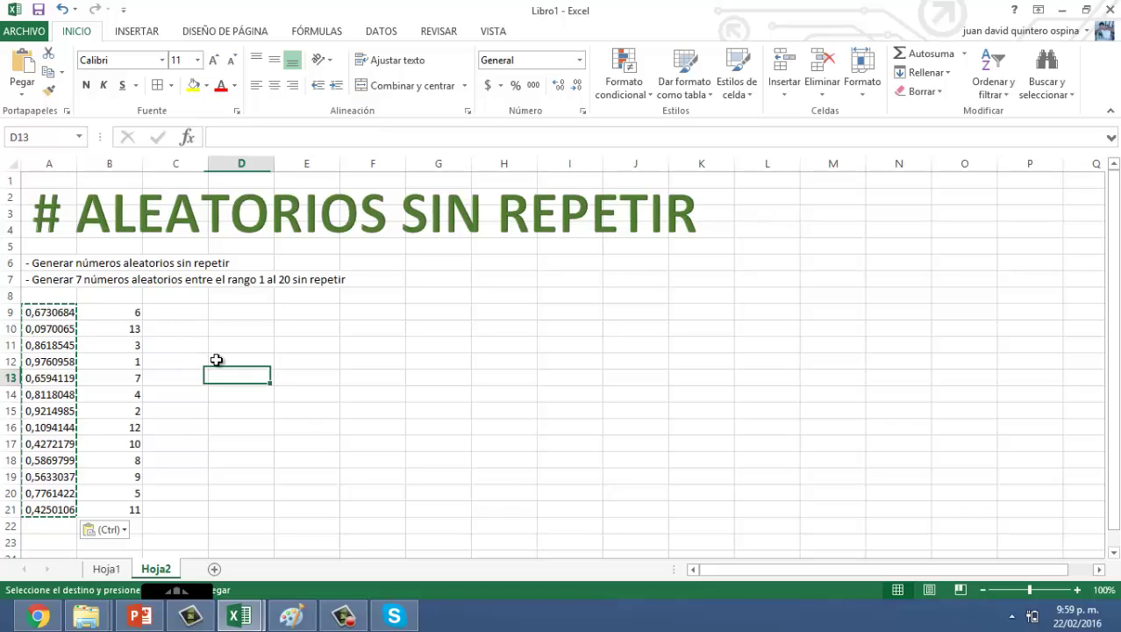
pyautogui.moveTo(127, 310); pyautogui.dragTo(130, 509)
pyautogui.click(178, 474)
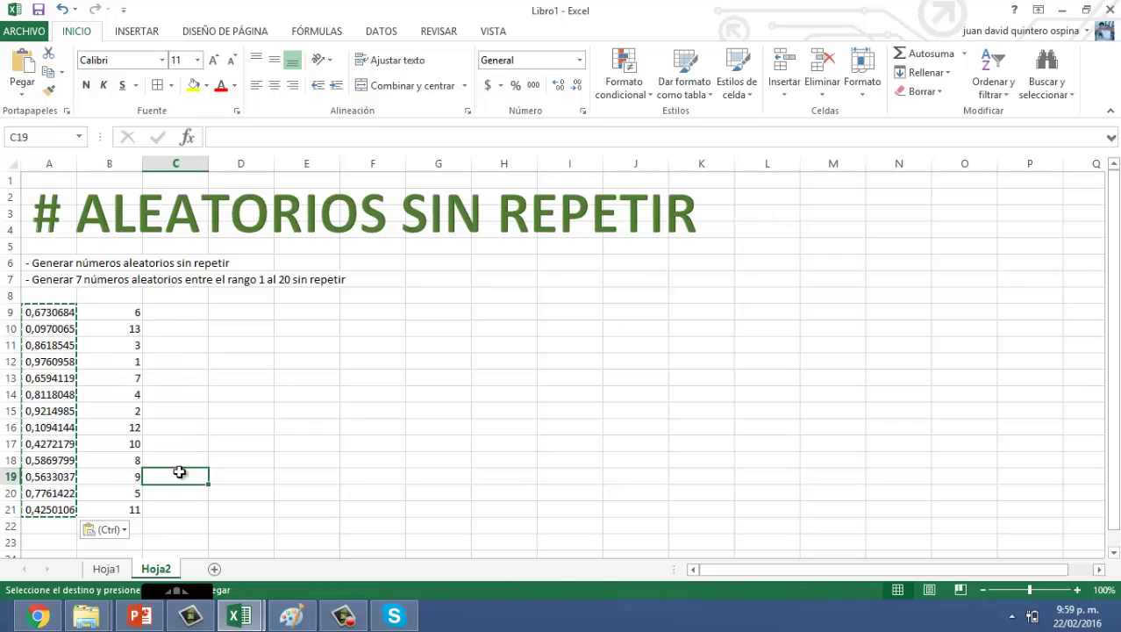
pyautogui.click(123, 315)
pyautogui.click(129, 507)
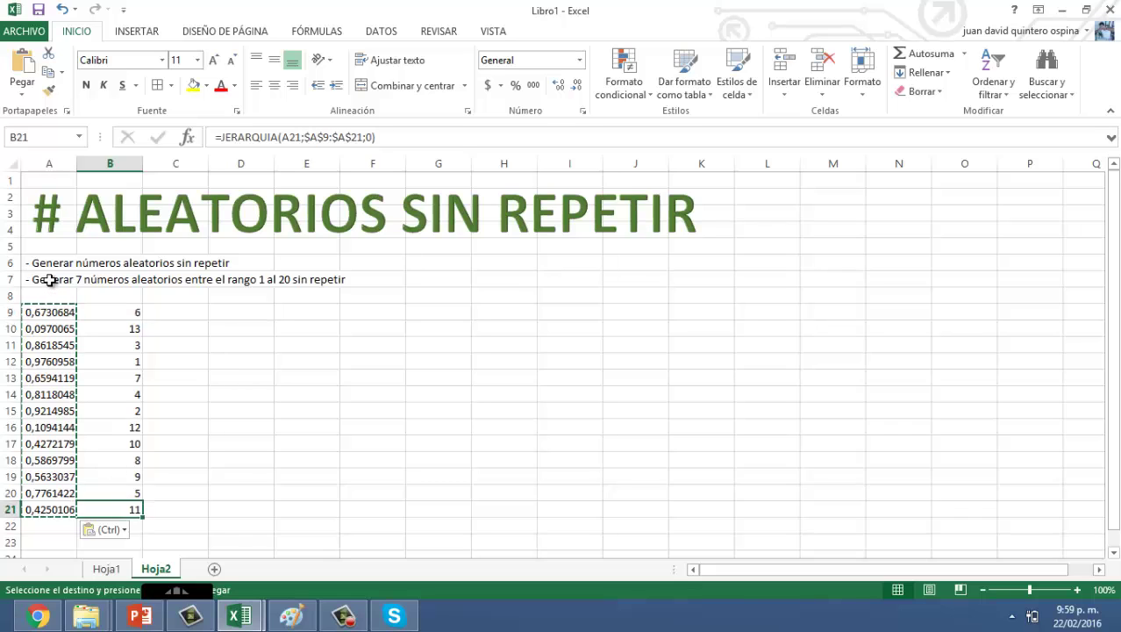
pyautogui.click(156, 280)
pyautogui.click(294, 343)
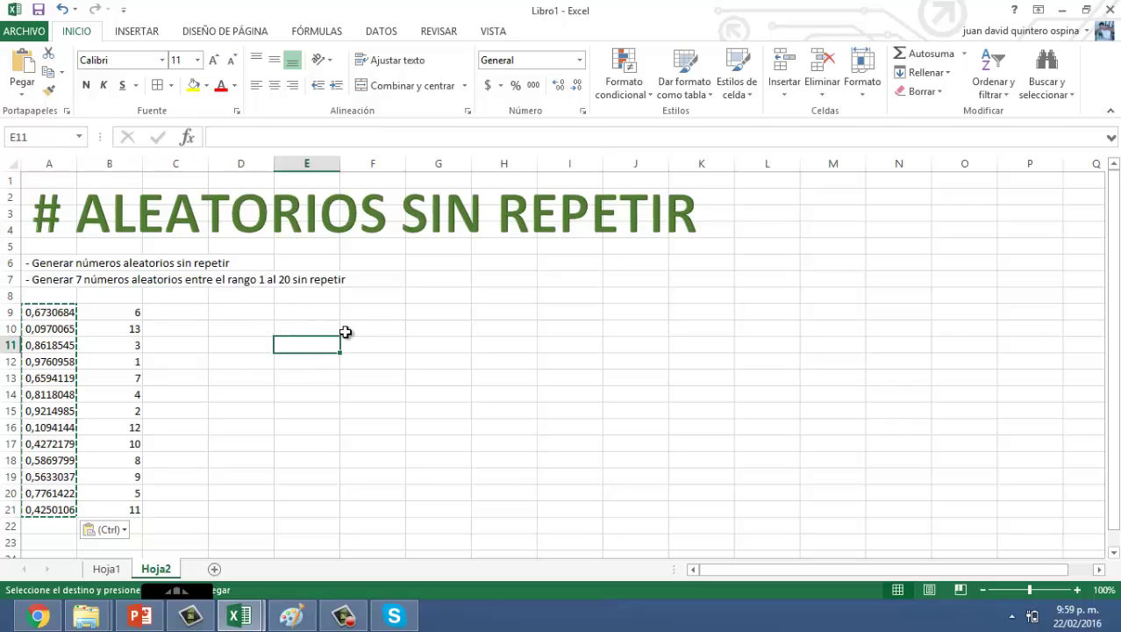
pyautogui.click(372, 312)
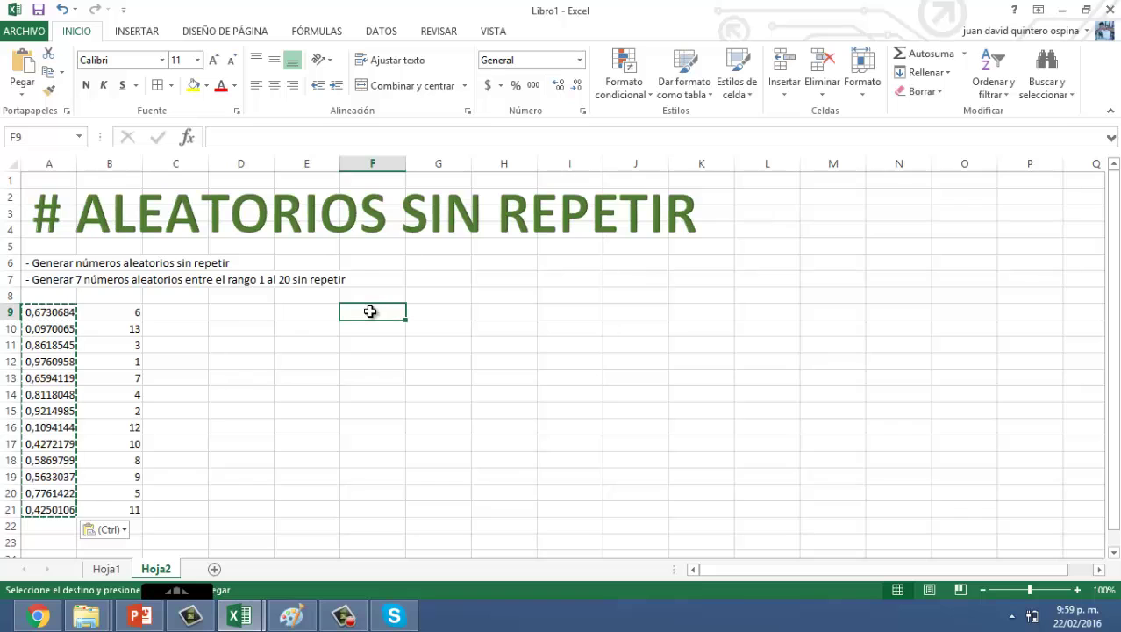
# Narrow column F and fill F9:F28 with the series 1 to 20.
pyautogui.moveTo(406, 163); pyautogui.dragTo(367, 163)
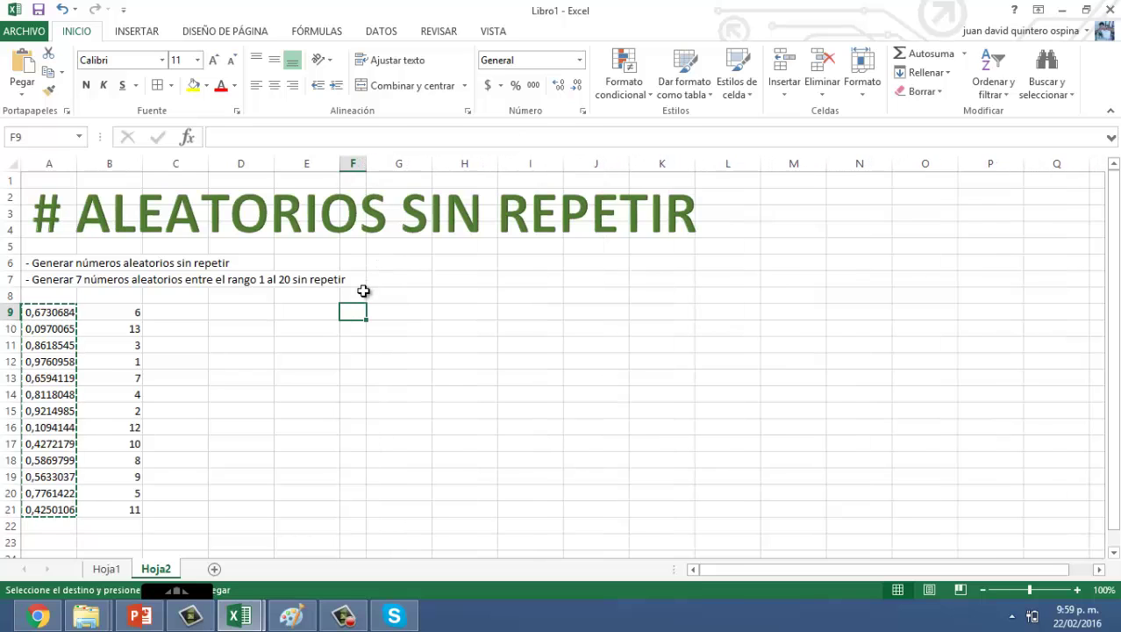
pyautogui.write('1')
pyautogui.press('Return')
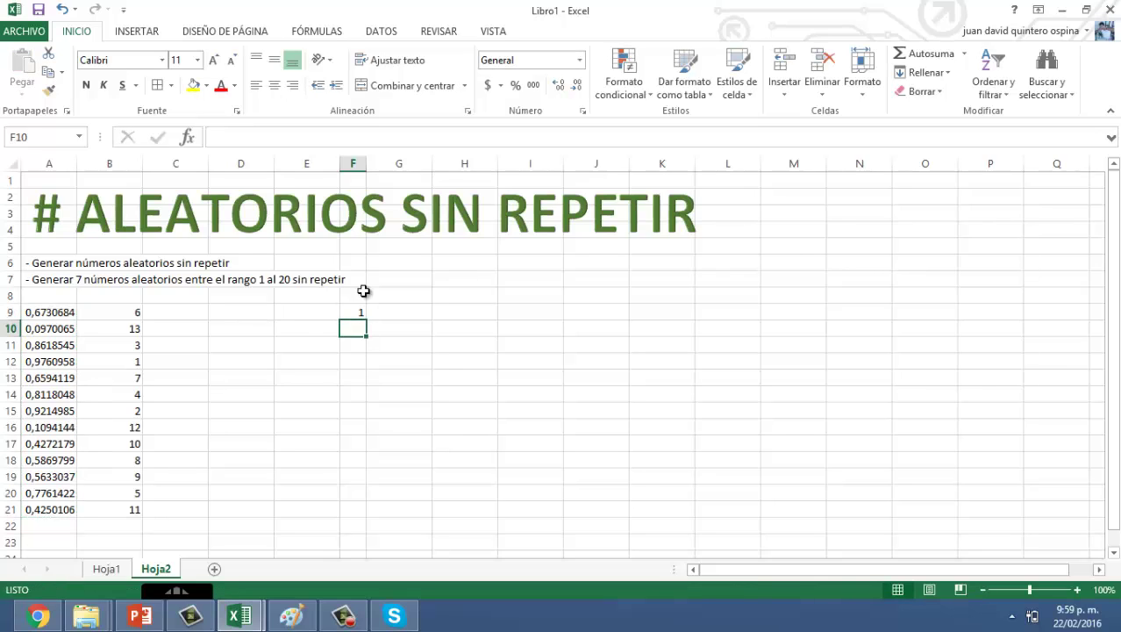
pyautogui.press('Up')
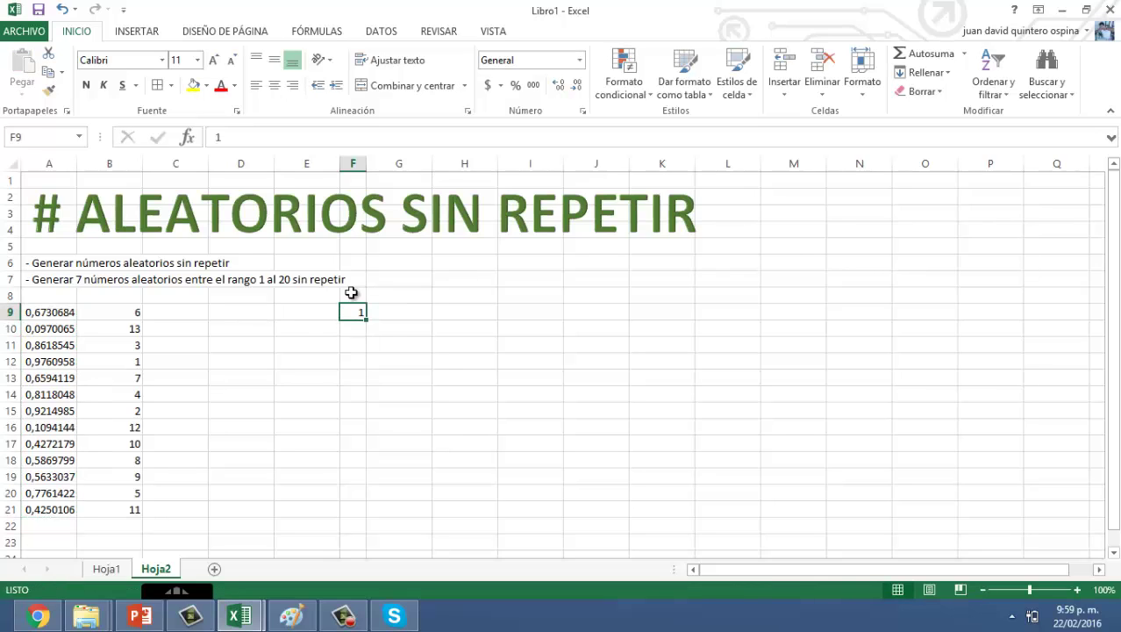
pyautogui.moveTo(369, 324); pyautogui.dragTo(371, 560)
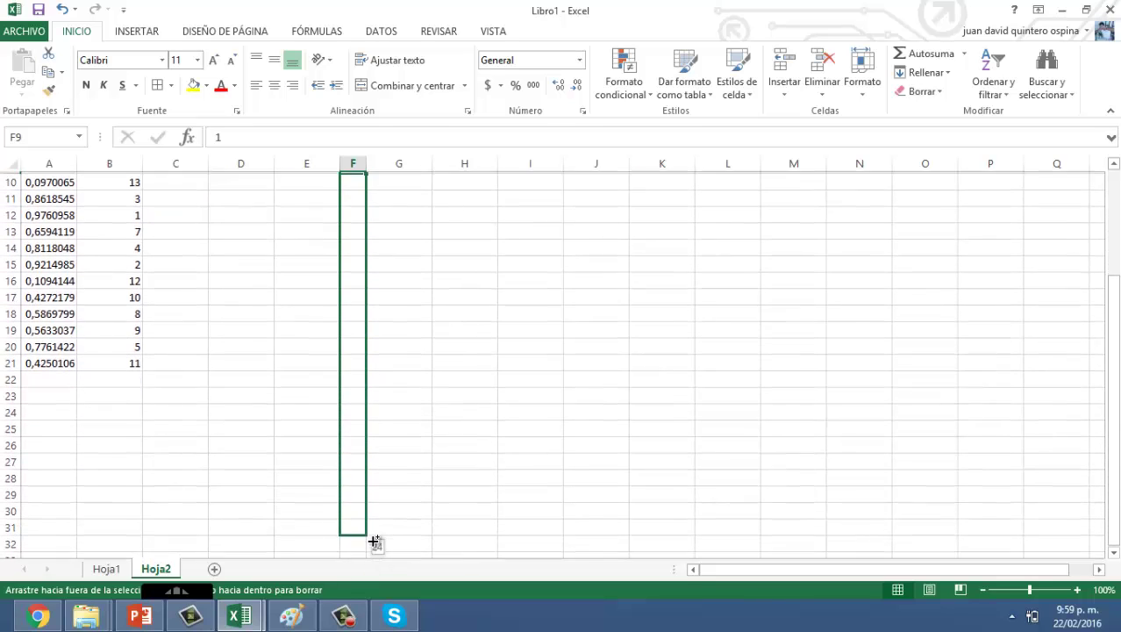
pyautogui.moveTo(371, 559); pyautogui.dragTo(365, 481)
pyautogui.scroll(3, 392, 470)
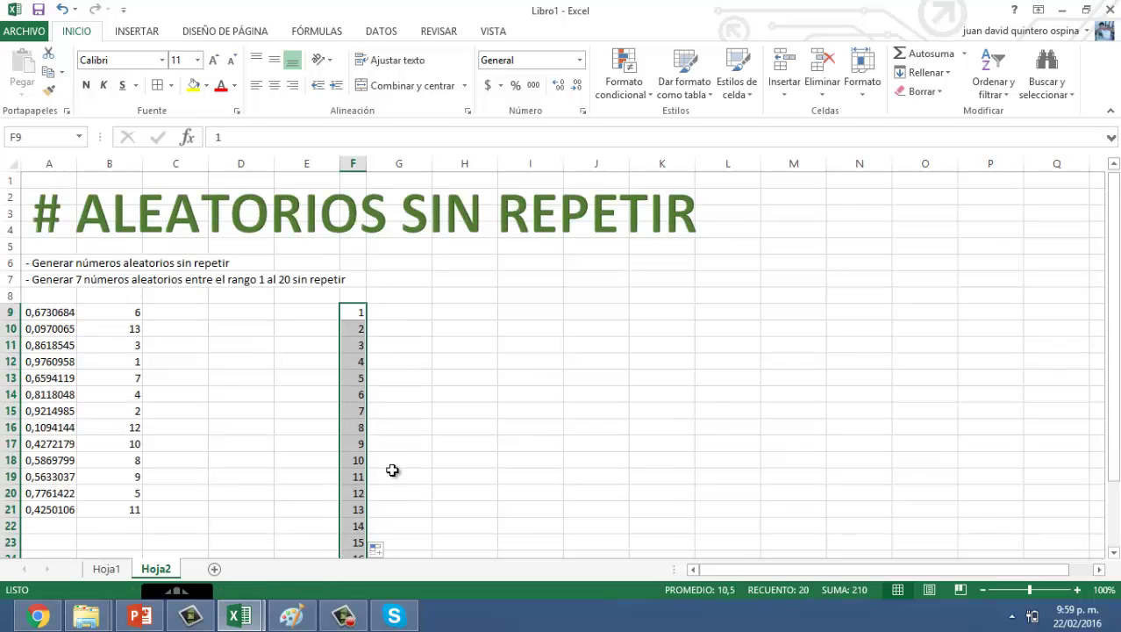
pyautogui.scroll(-3, 392, 473)
pyautogui.scroll(3, 410, 469)
# Enter =ALEATORIO() in G9 and copy it down through G28.
pyautogui.click(404, 312)
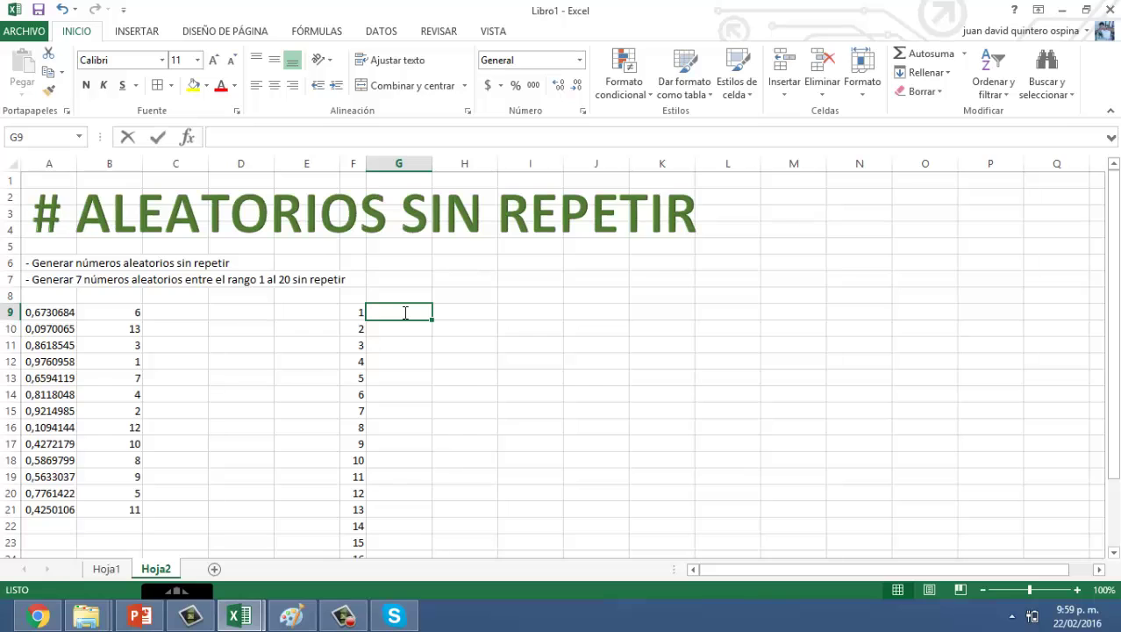
pyautogui.write('=alea')
pyautogui.press('Tab')
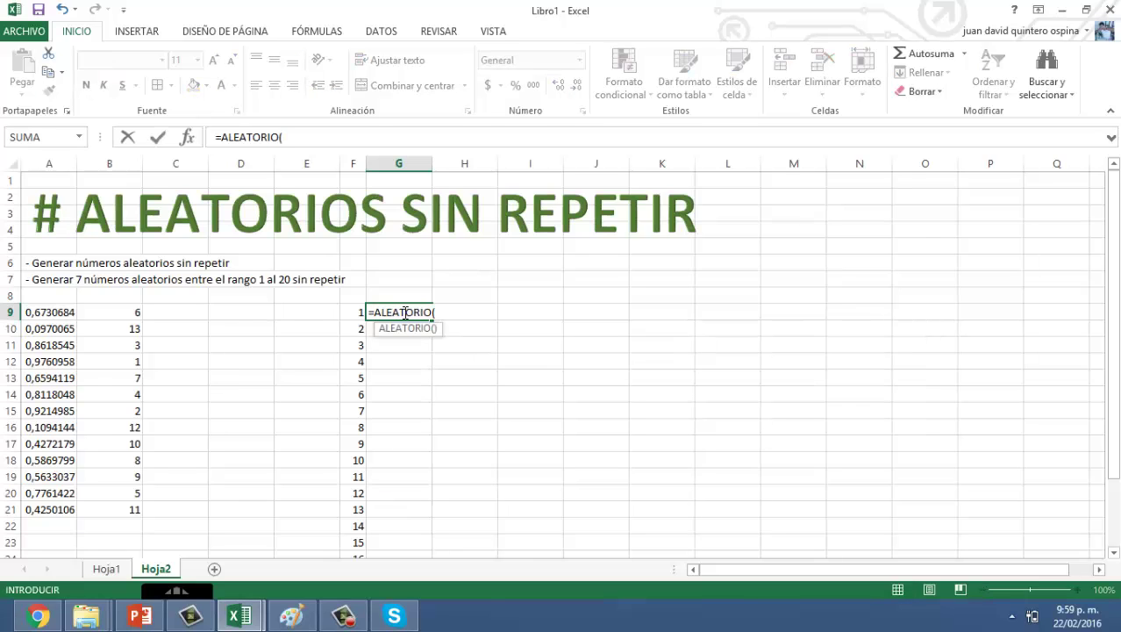
pyautogui.write(')')
pyautogui.press('Return')
pyautogui.click(406, 312)
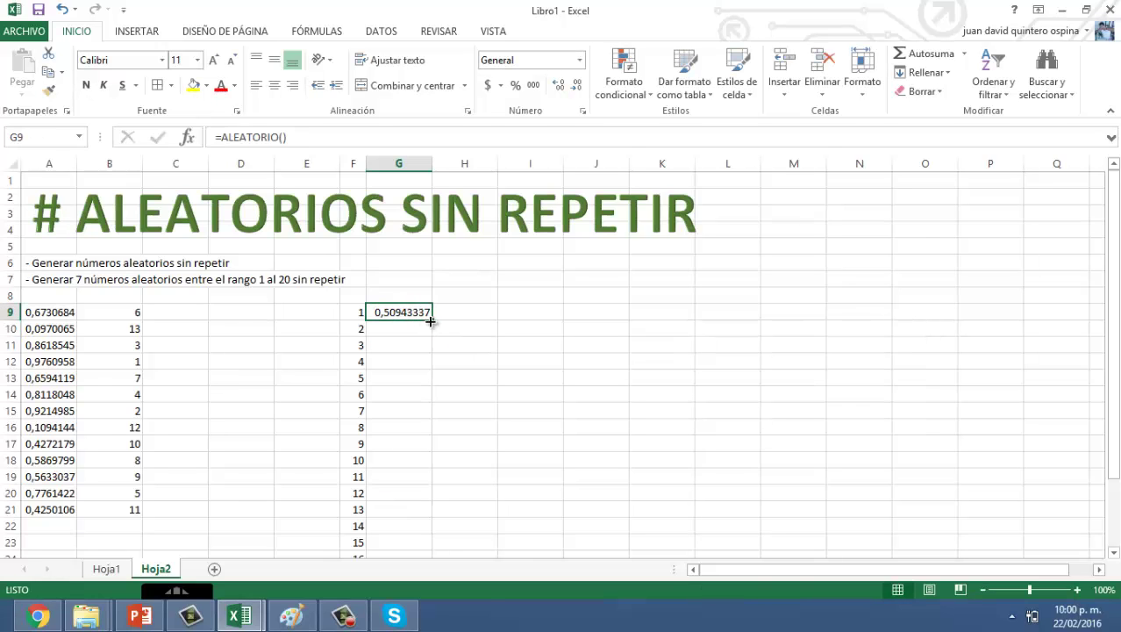
pyautogui.moveTo(431, 321)
pyautogui.mouseDown()
pyautogui.moveTo(391, 532)
pyautogui.moveTo(396, 513)
pyautogui.mouseUp()
pyautogui.scroll(3, 445, 501)
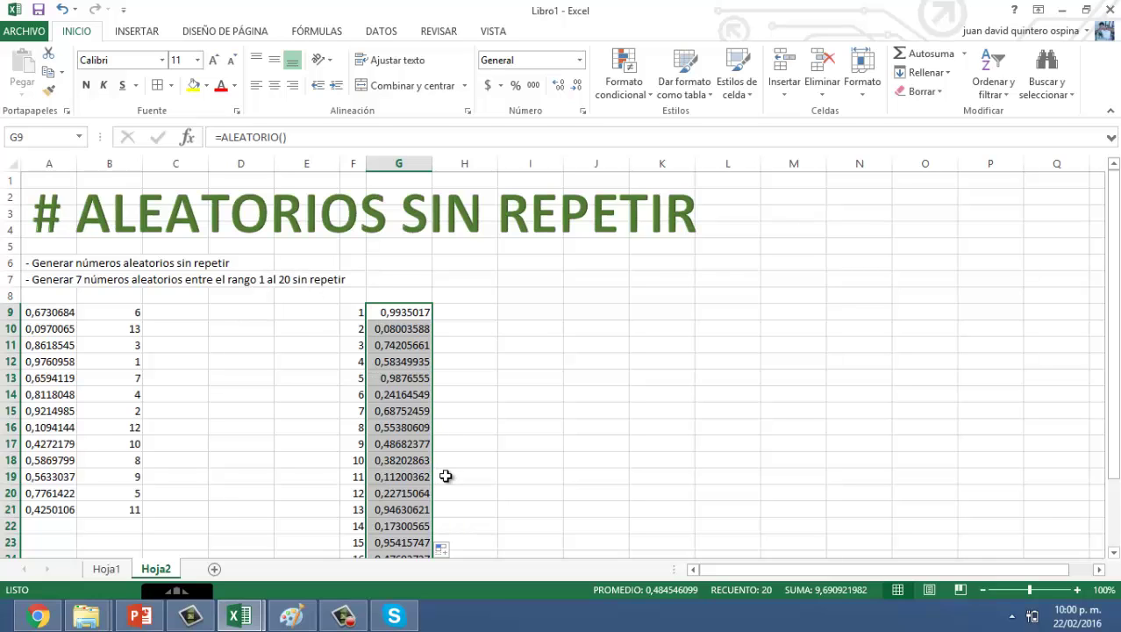
pyautogui.scroll(-2, 427, 465)
pyautogui.scroll(-2, 425, 459)
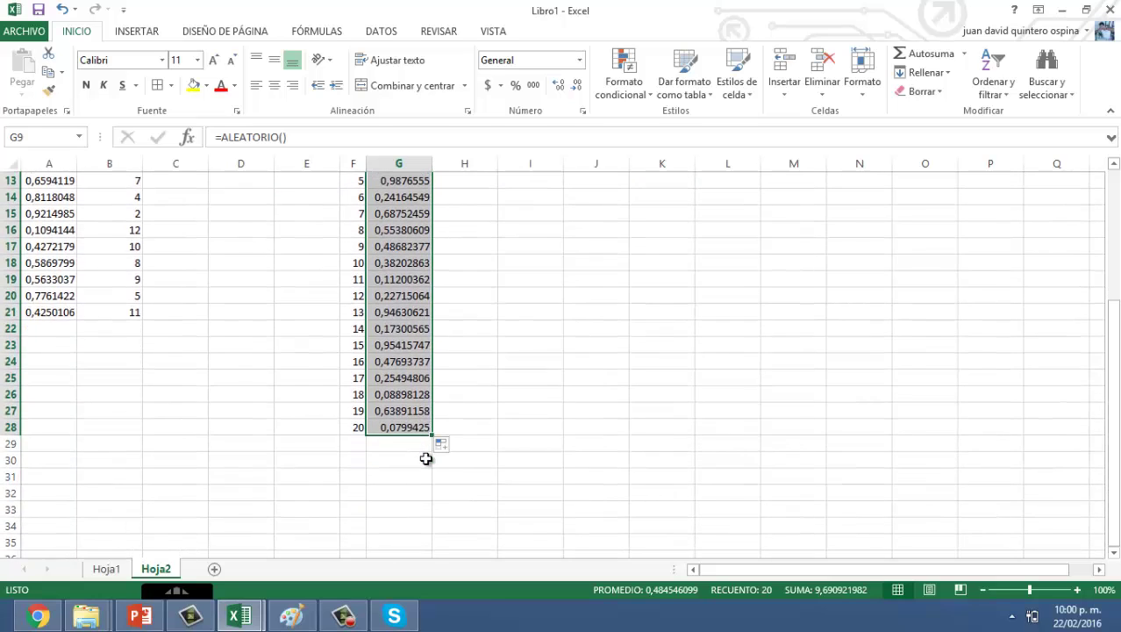
pyautogui.scroll(1, 426, 459)
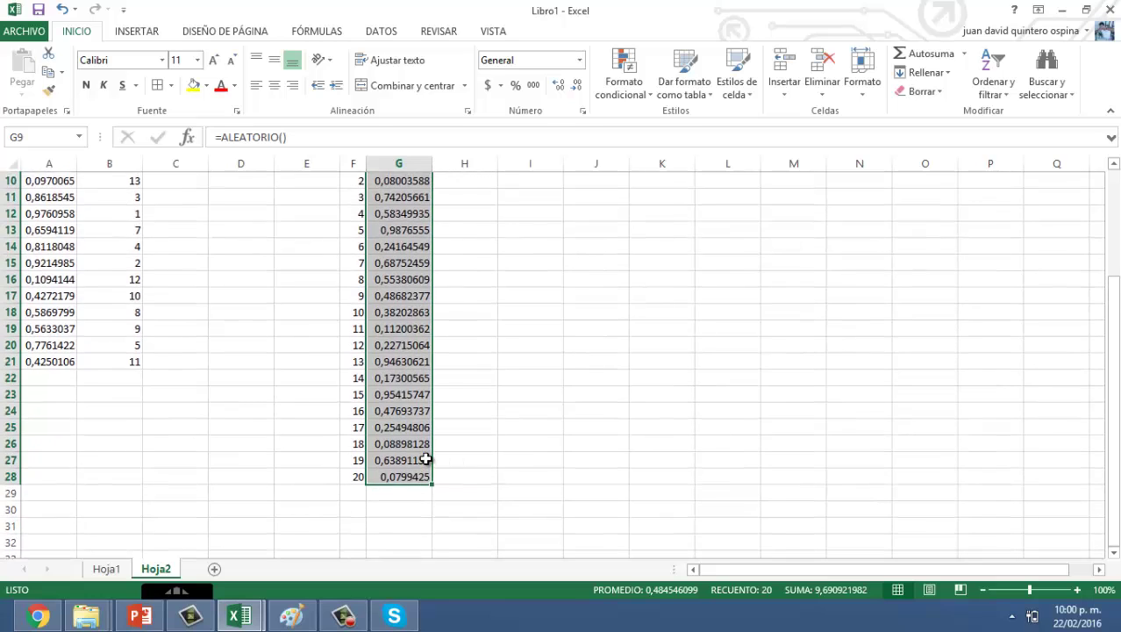
pyautogui.scroll(3, 430, 459)
pyautogui.click(468, 314)
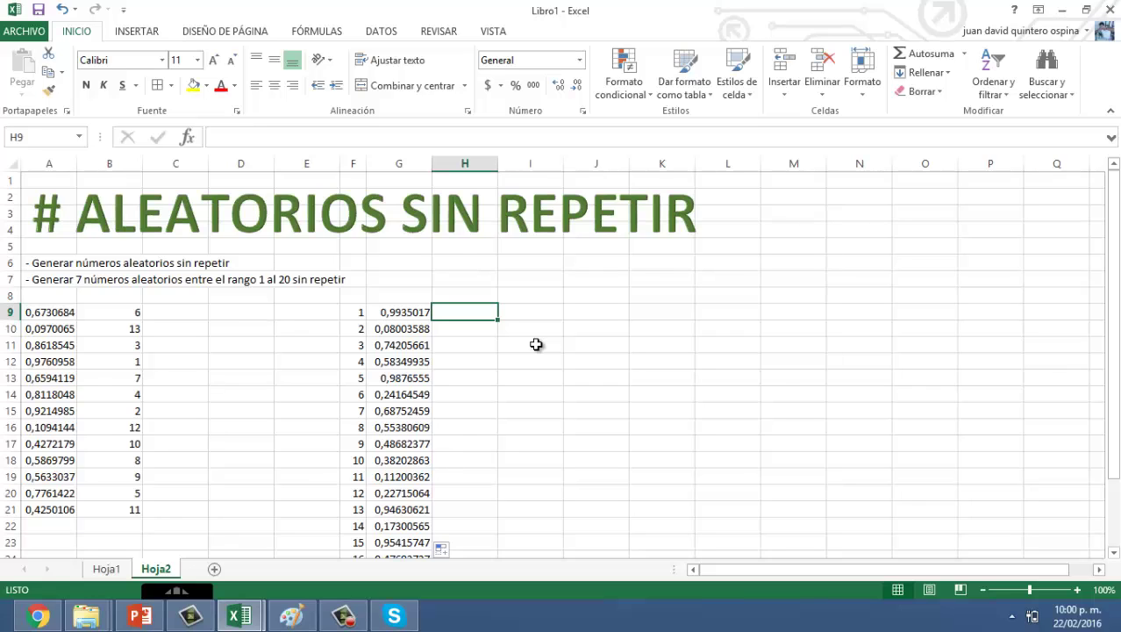
# Enter =JERARQUIA(G9;$G$9:$G$28;0) in H9.
pyautogui.write('=jera')
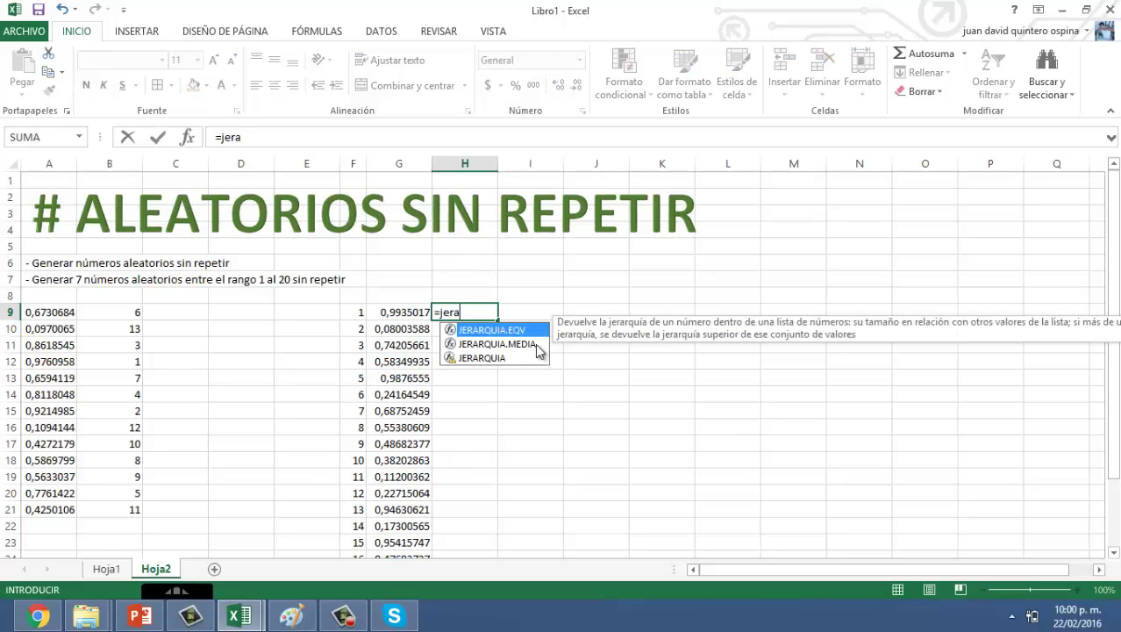
pyautogui.doubleClick(535, 357)
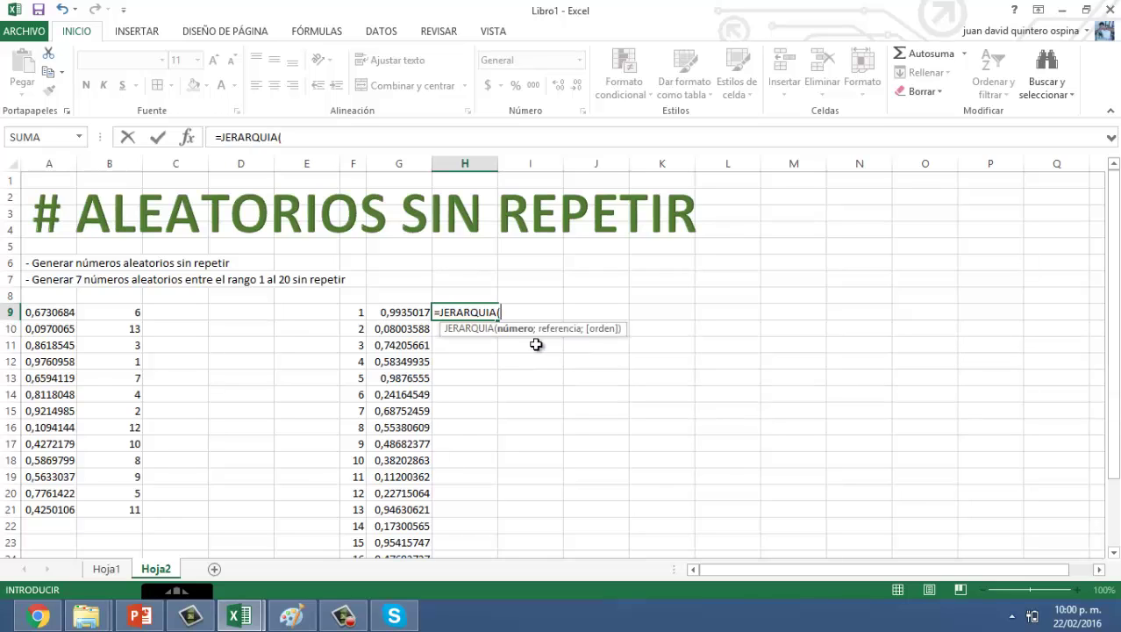
pyautogui.click(405, 312)
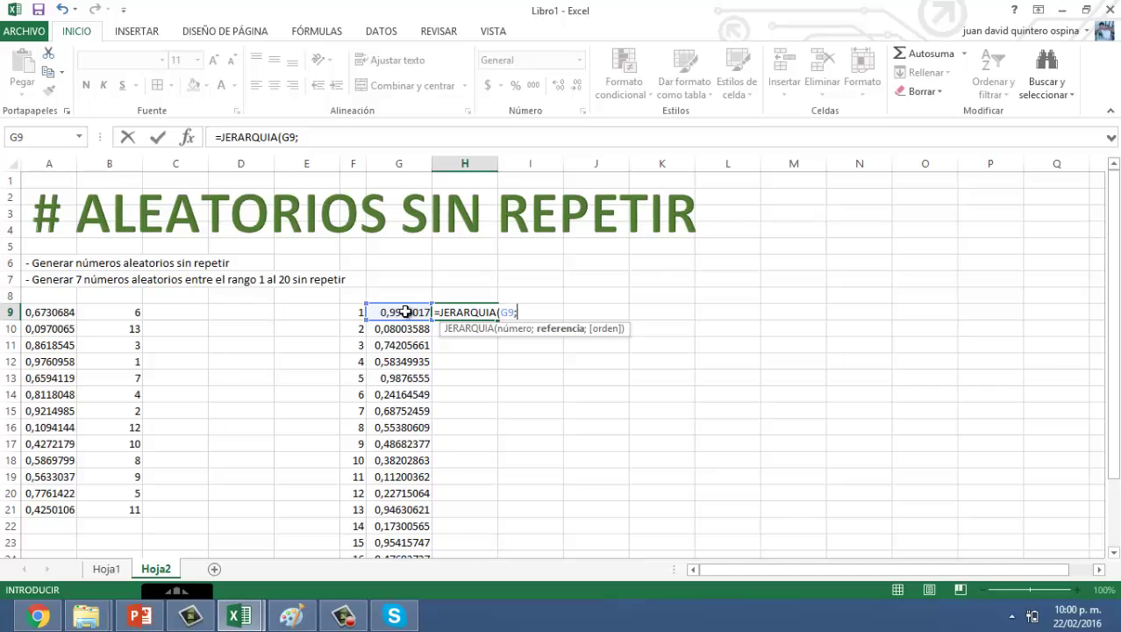
pyautogui.moveTo(405, 312); pyautogui.dragTo(401, 517)
pyautogui.press('F4')
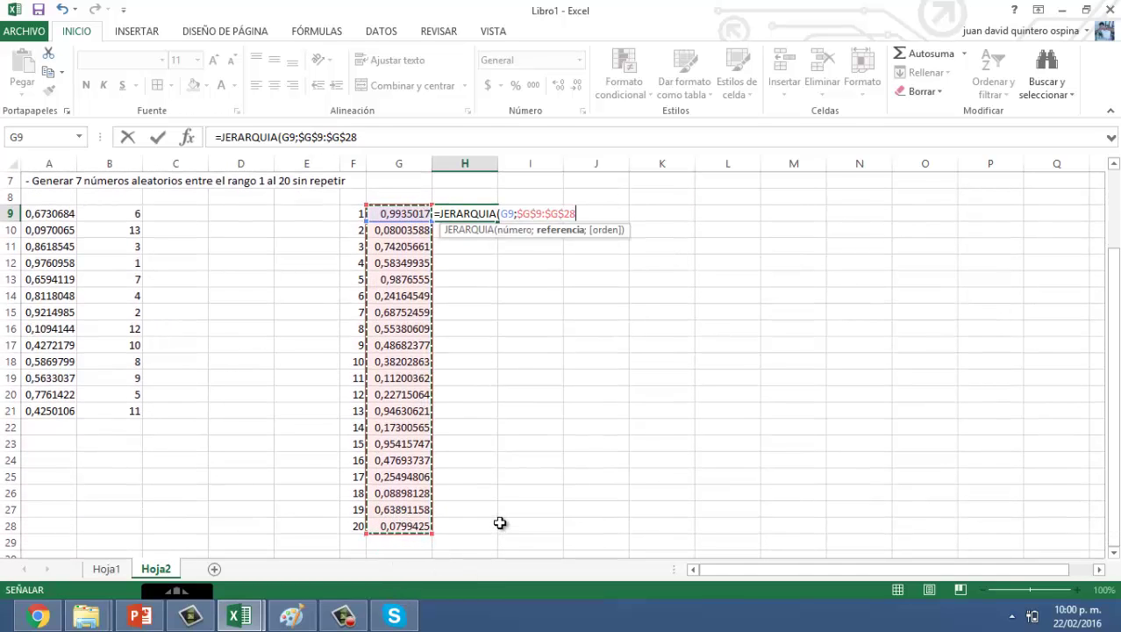
pyautogui.scroll(2, 499, 523)
pyautogui.write(';0')
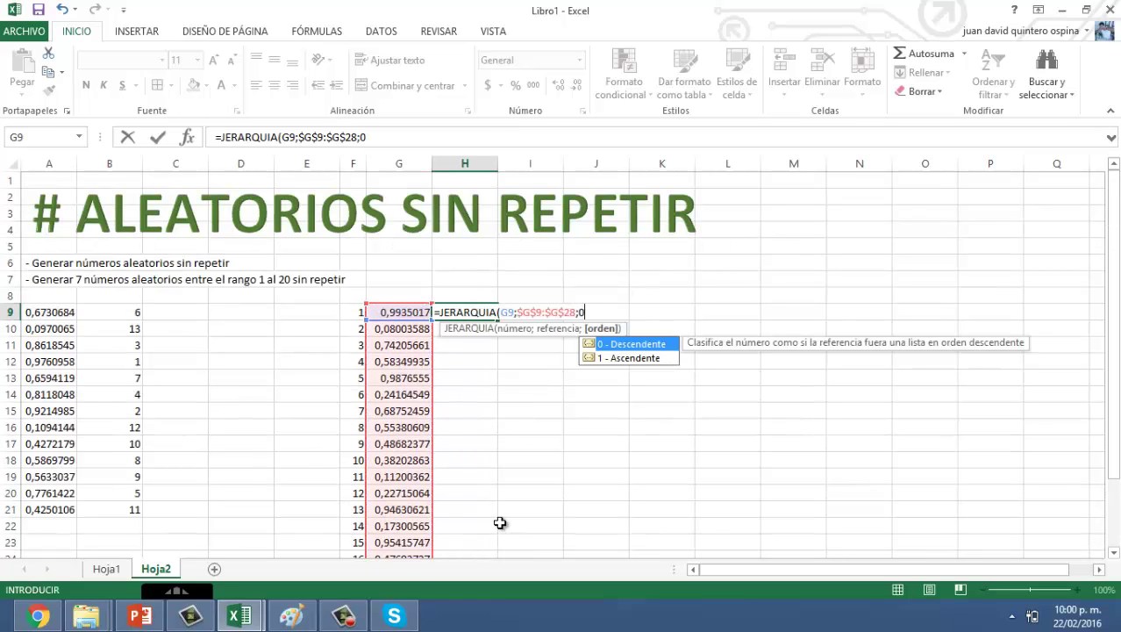
pyautogui.write(')')
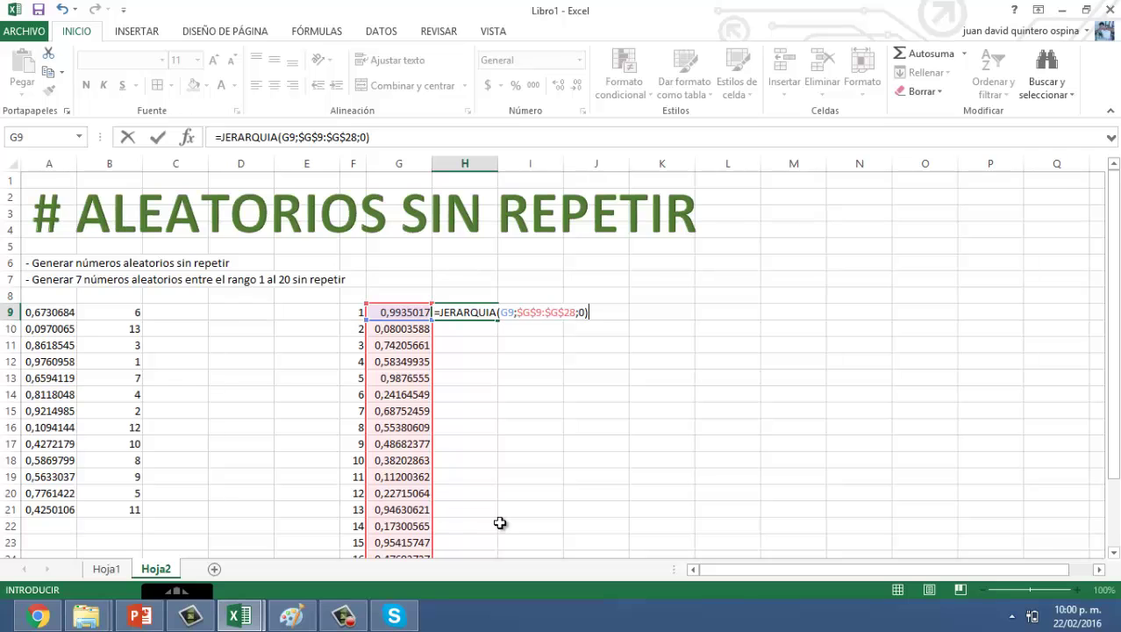
pyautogui.press('Return')
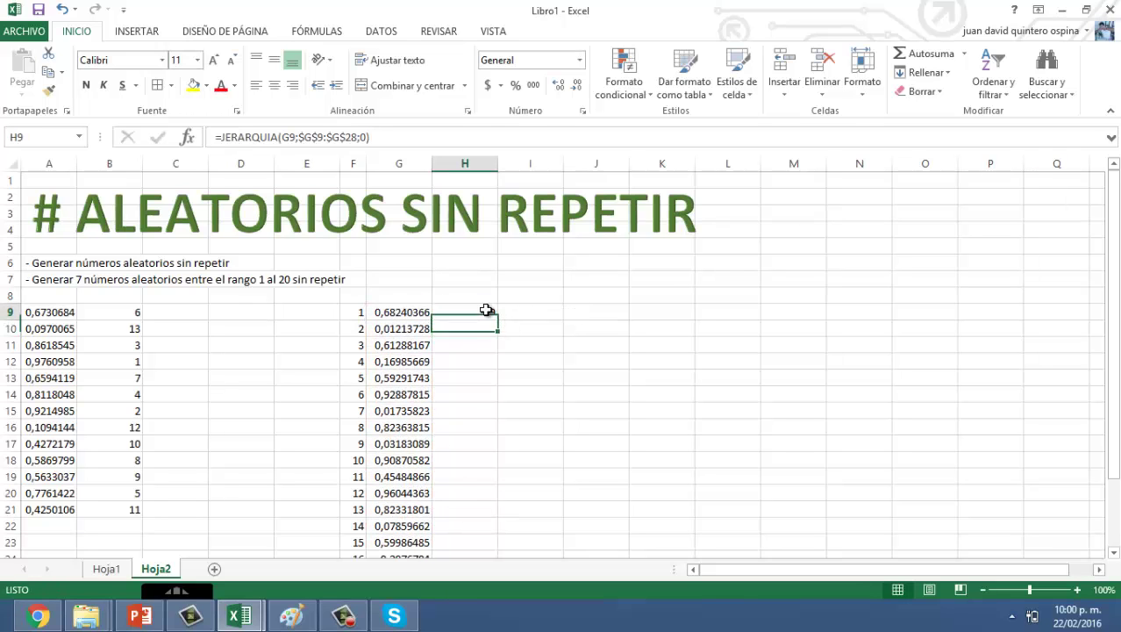
# Copy G9:G28 and paste it back as fixed values.
pyautogui.moveTo(413, 313)
pyautogui.mouseDown()
pyautogui.moveTo(404, 602)
pyautogui.moveTo(401, 524)
pyautogui.mouseUp()
pyautogui.hotkey('ctrl', 'c')
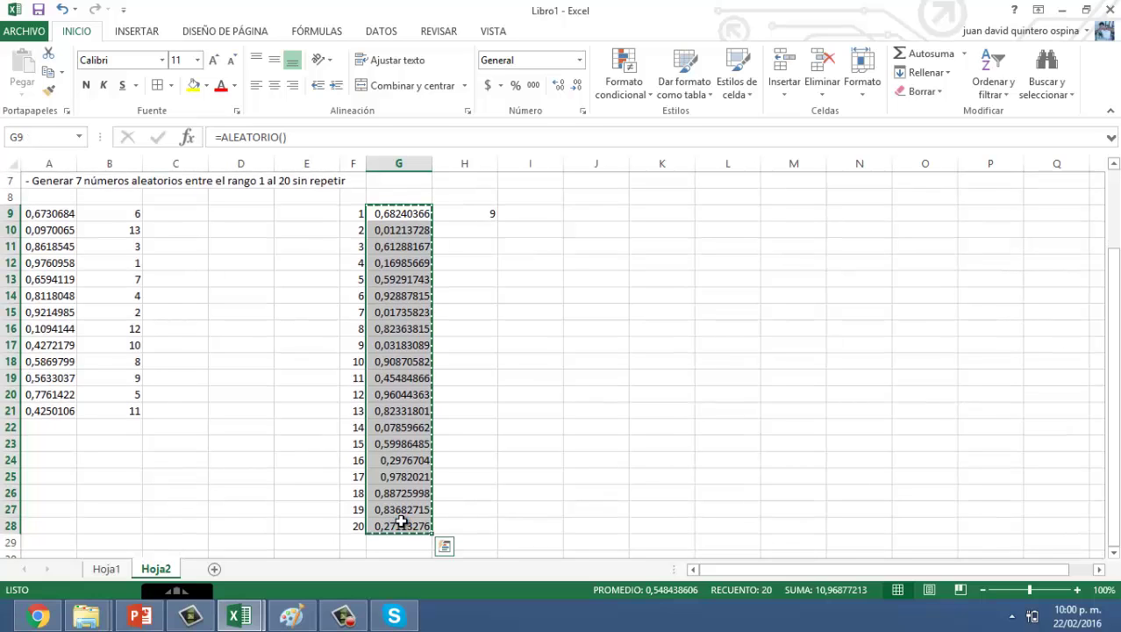
pyautogui.rightClick(396, 274)
pyautogui.click(443, 335)
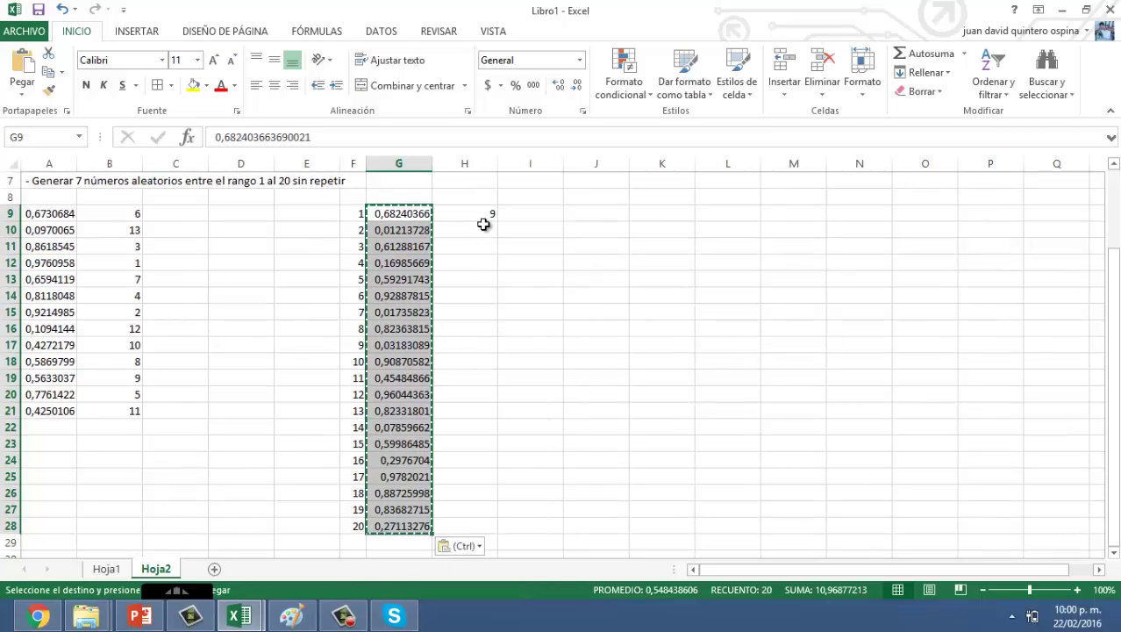
# Copy the H9 rank formula down to H15, giving ranks 9, 20, 10, 16, 12, 3, 19.
pyautogui.click(483, 216)
pyautogui.moveTo(497, 221); pyautogui.dragTo(491, 317)
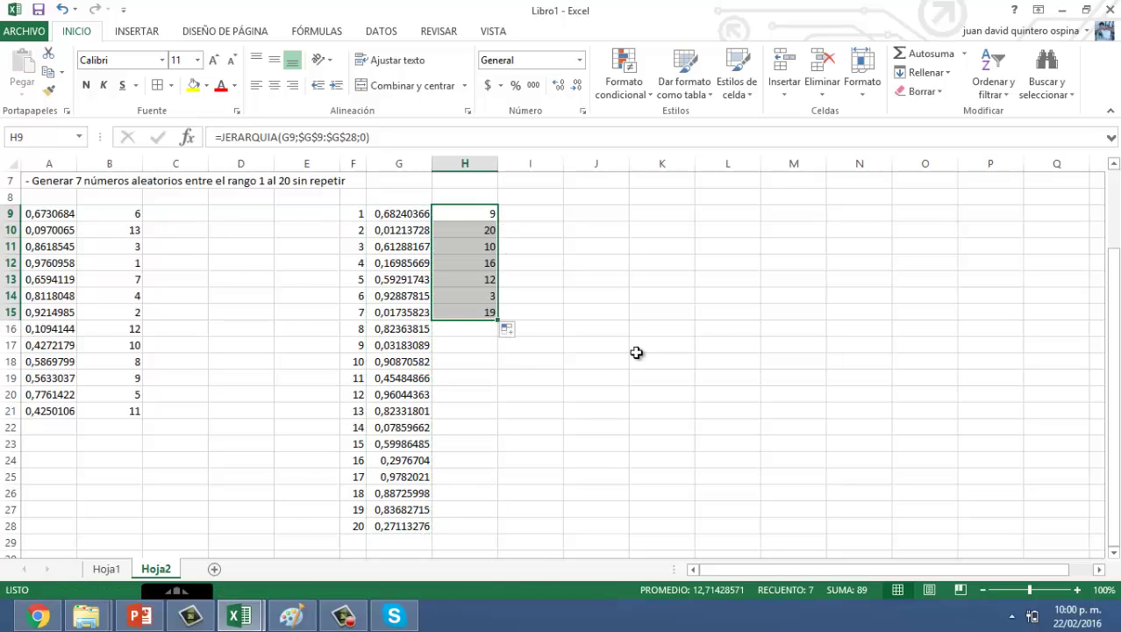
pyautogui.scroll(2, 636, 352)
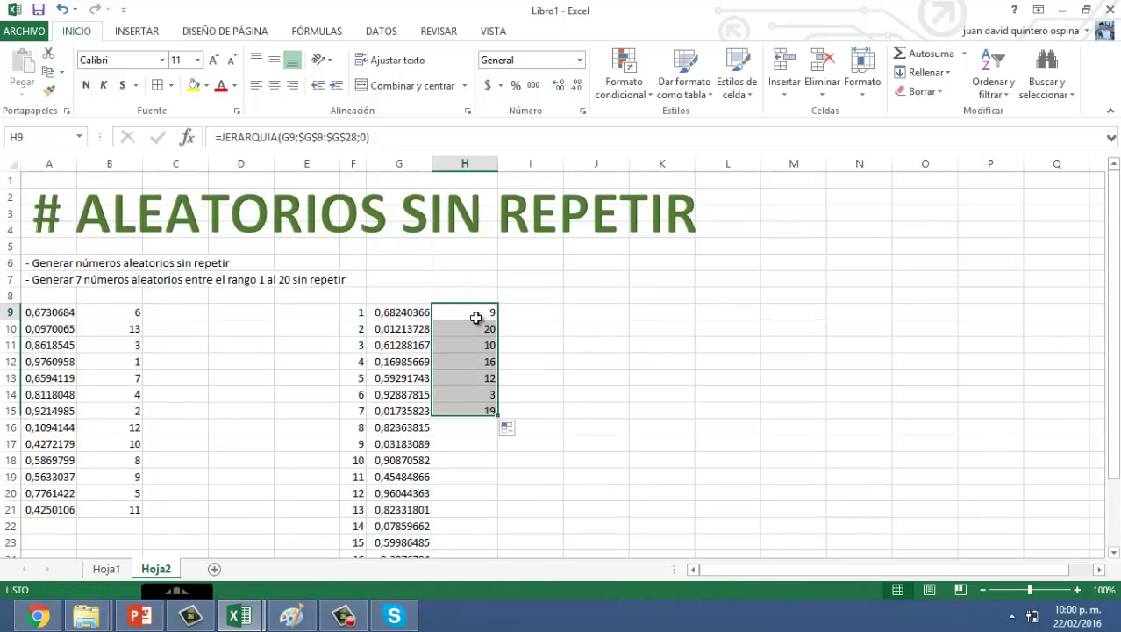
pyautogui.moveTo(476, 316); pyautogui.dragTo(476, 411)
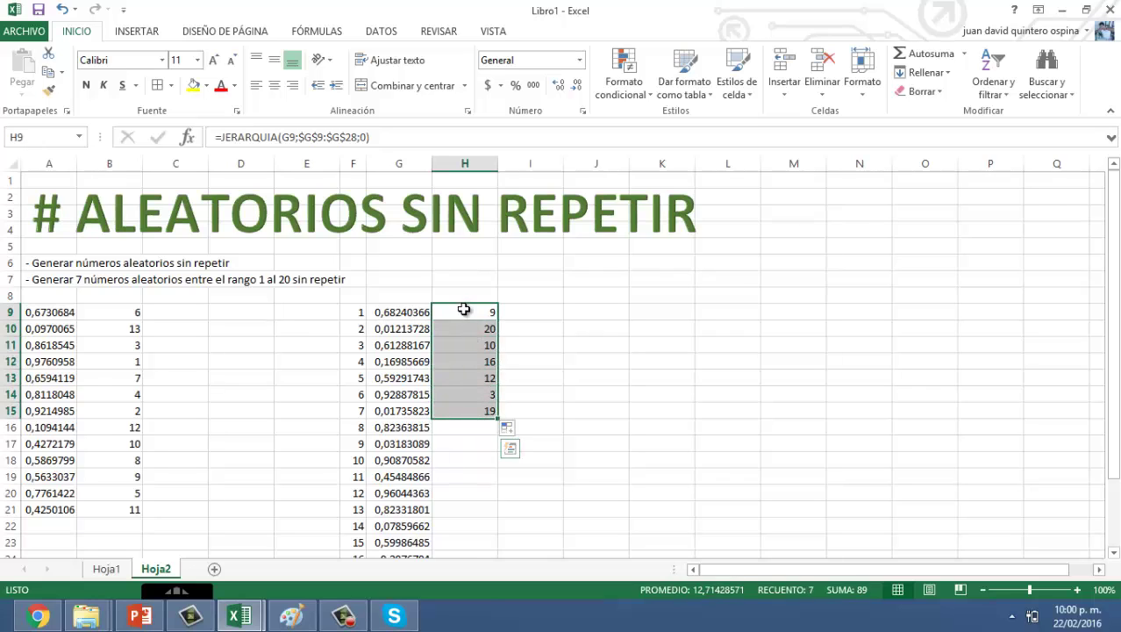
pyautogui.moveTo(464, 309); pyautogui.dragTo(466, 412)
pyautogui.click(673, 394)
pyautogui.click(228, 324)
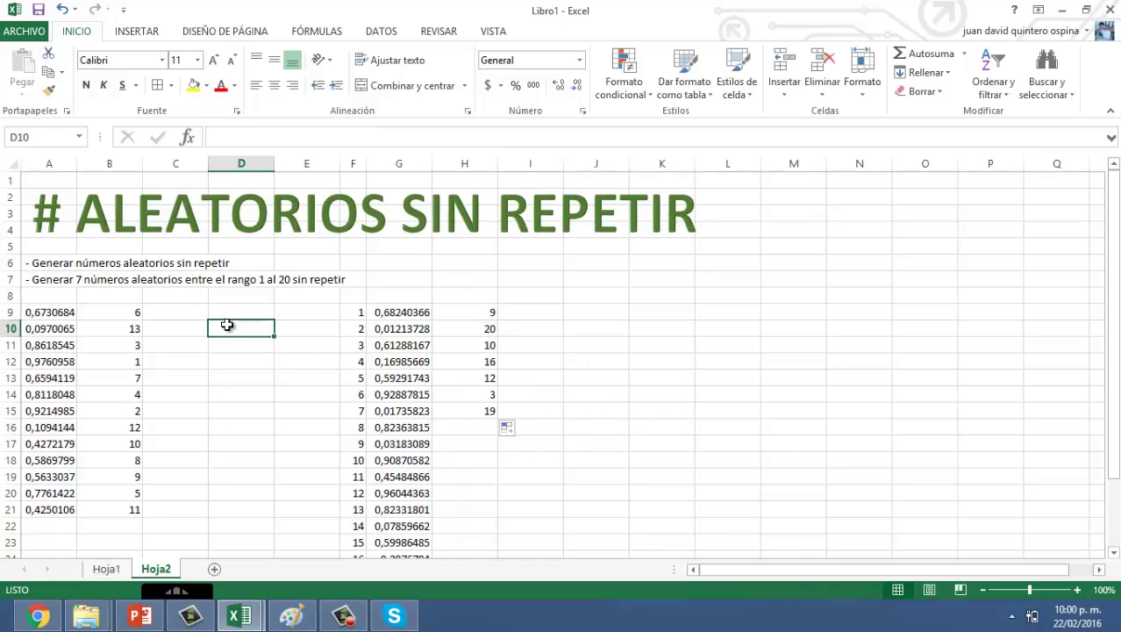